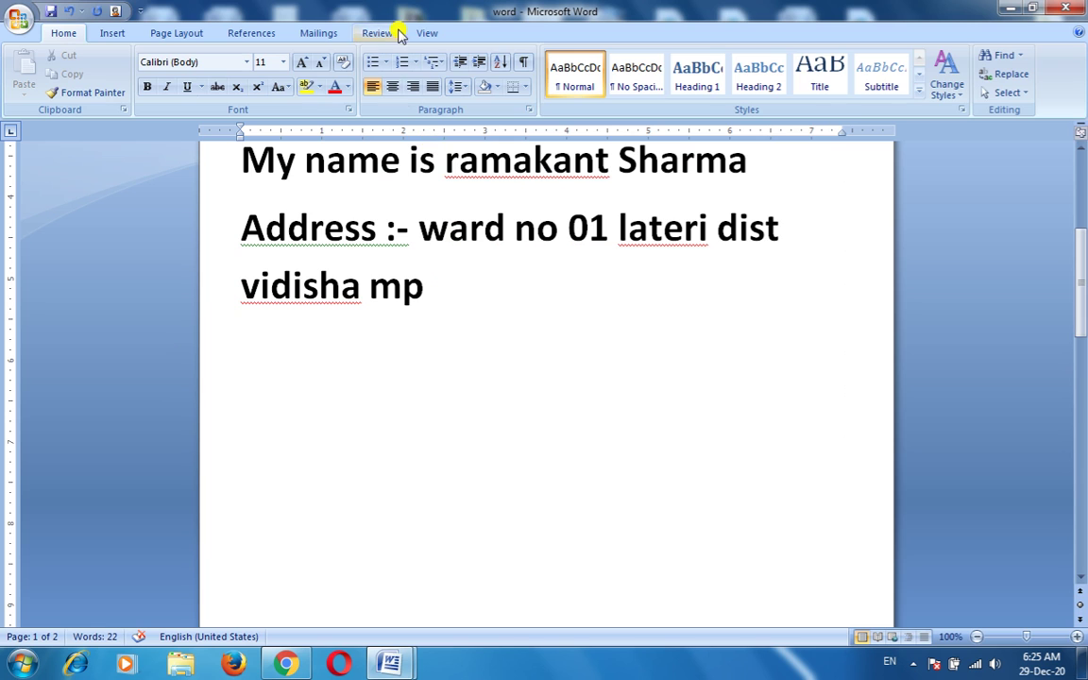
left_click(425, 32)
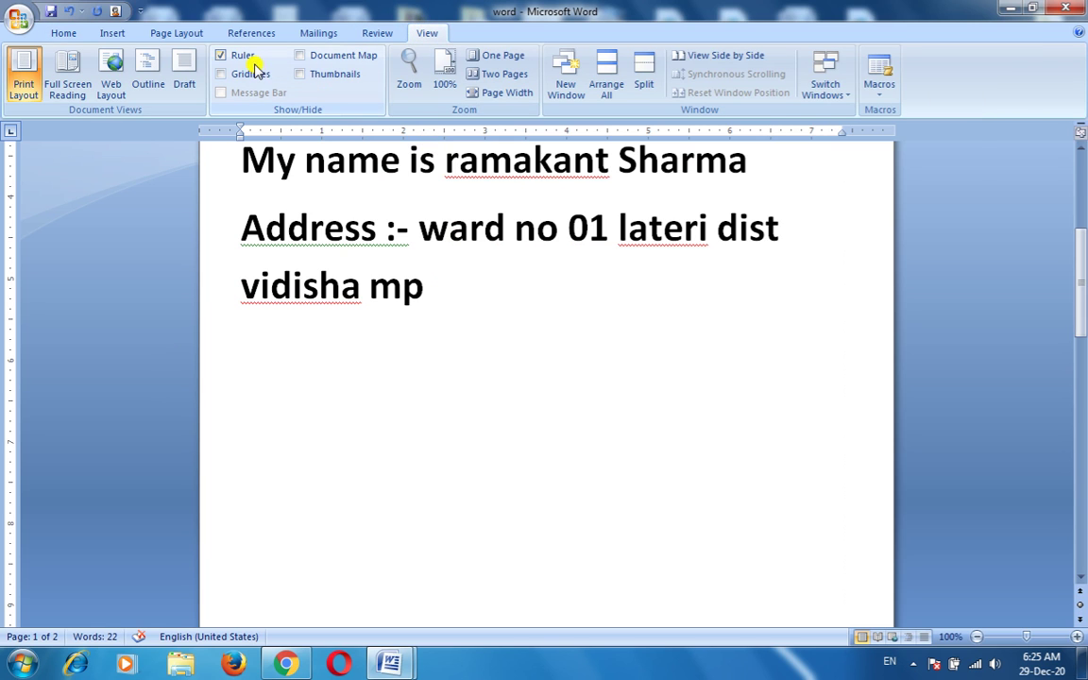
left_click(58, 33)
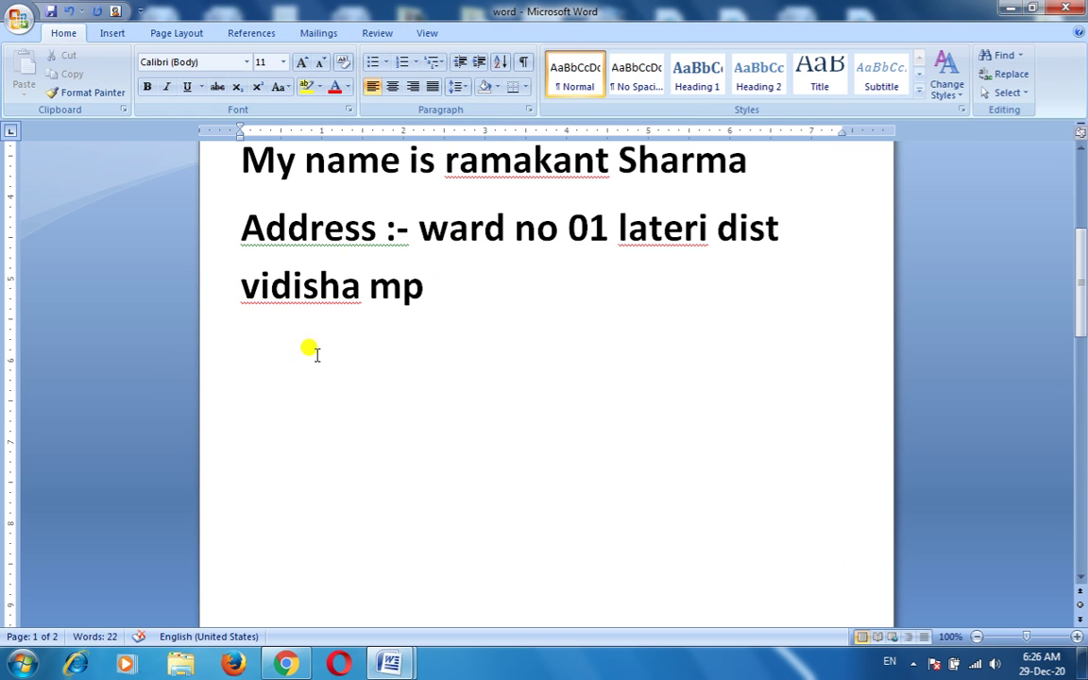
scroll(311, 350, "up", 5)
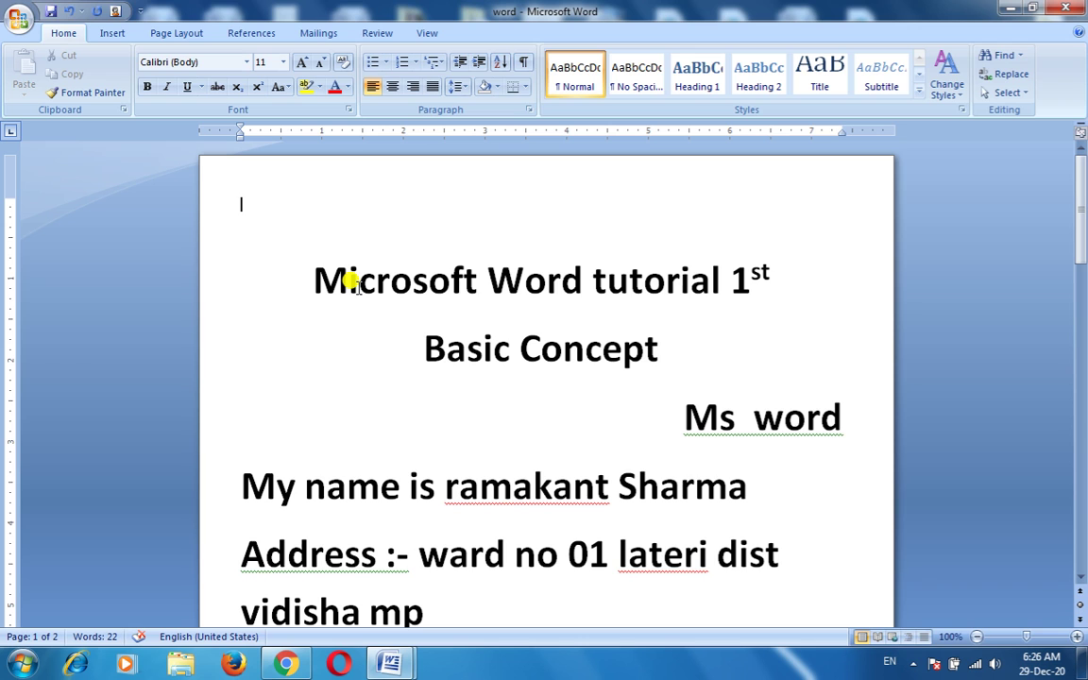
Step: Add three new paragraphs after the address at the end of the text and enter "Technoly and"
scroll(301, 418, "down", 6)
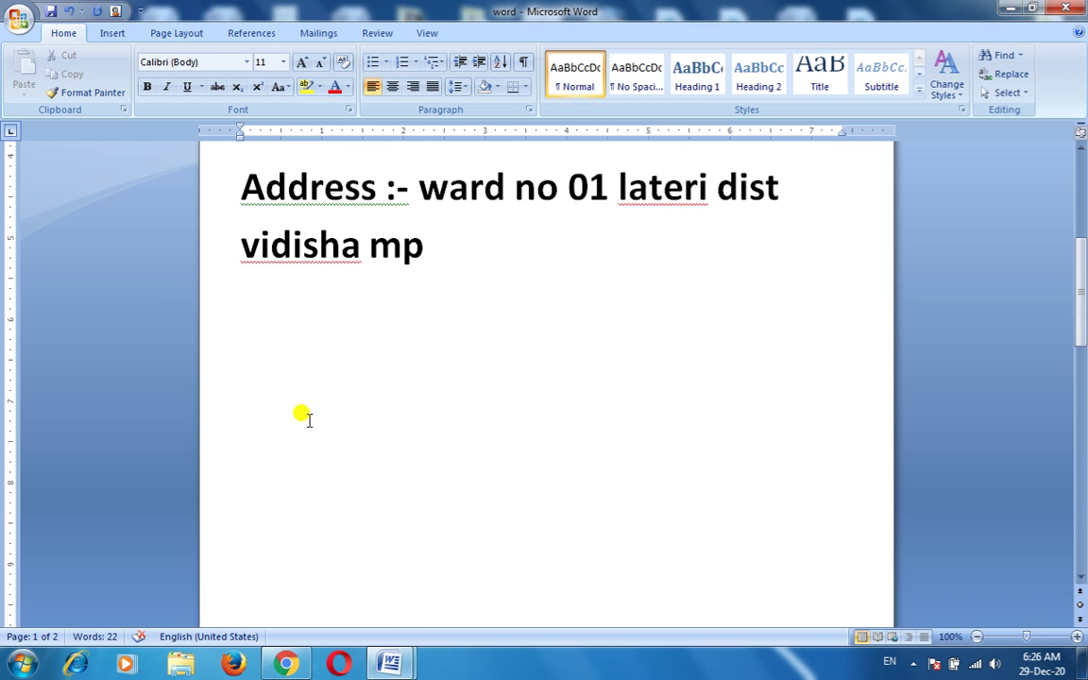
left_click(486, 257)
key("Return")
key("Return")
key("Return")
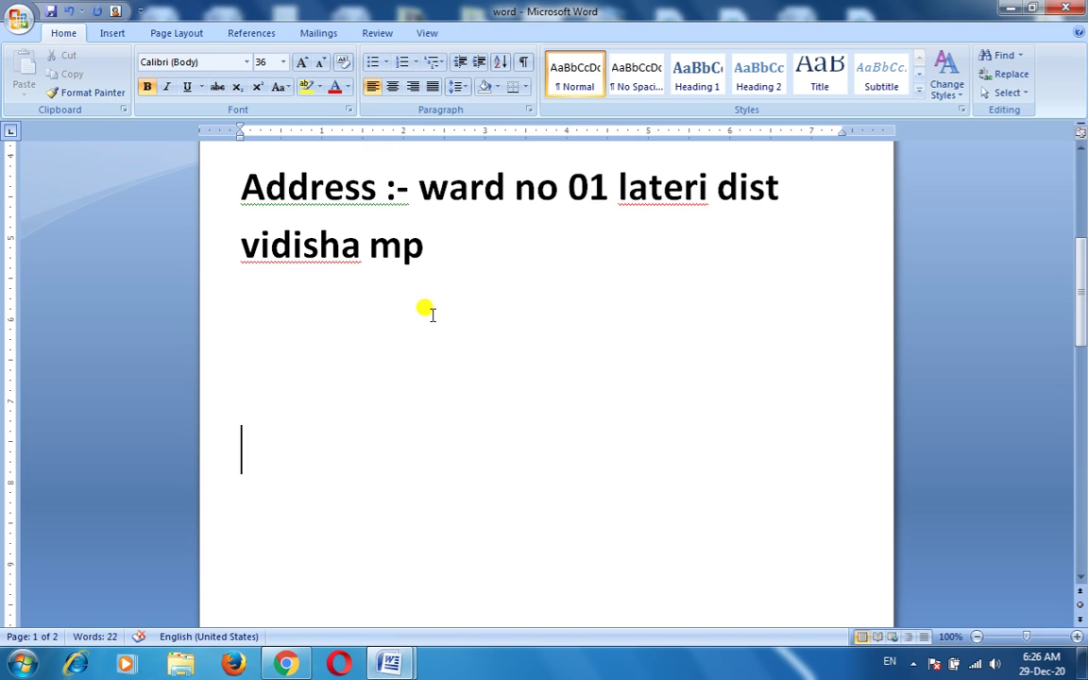
type("tec")
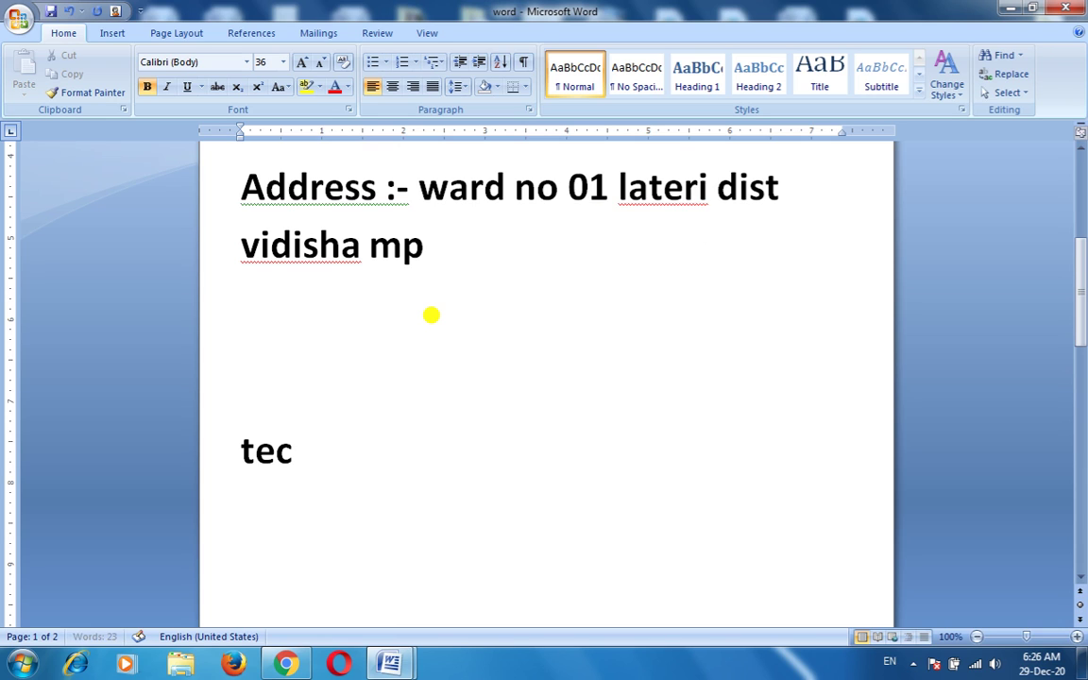
type("hnoly")
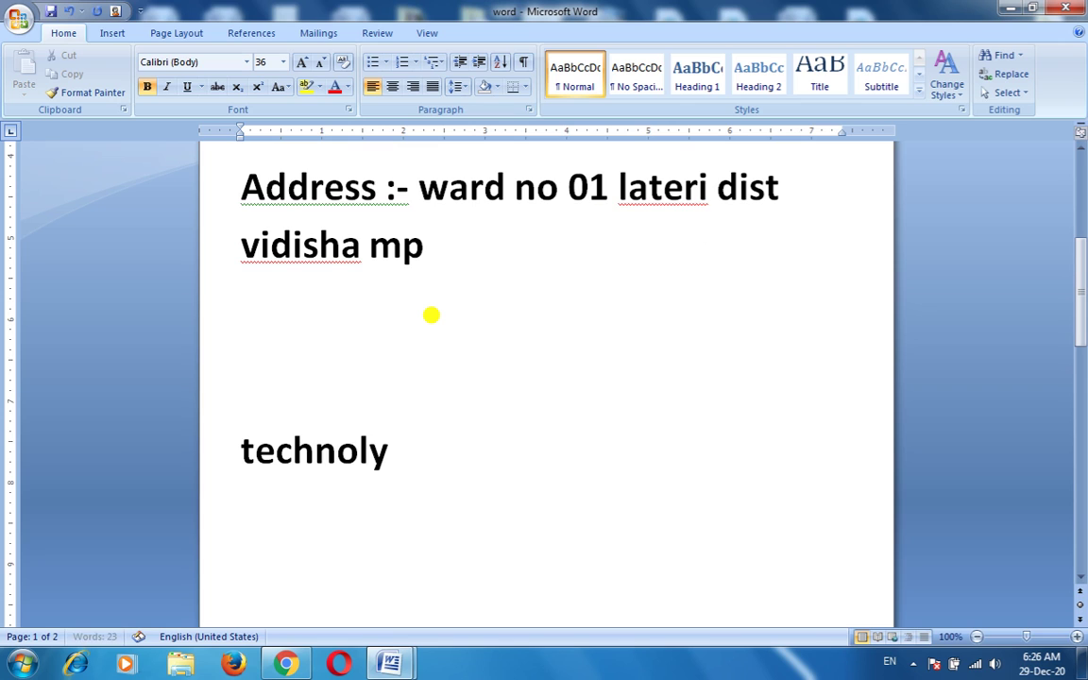
type(" and")
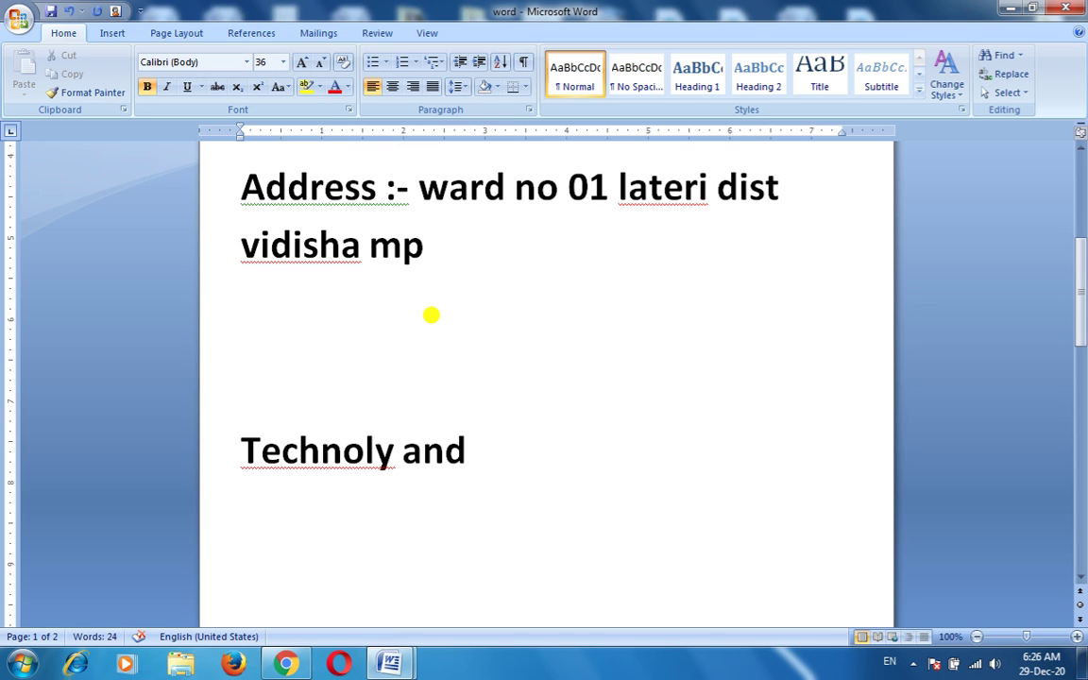
Step: Correct "Technoly" to "Technology", complete the line as "Technology and technical gyan" and start a new paragraph
left_click(374, 450)
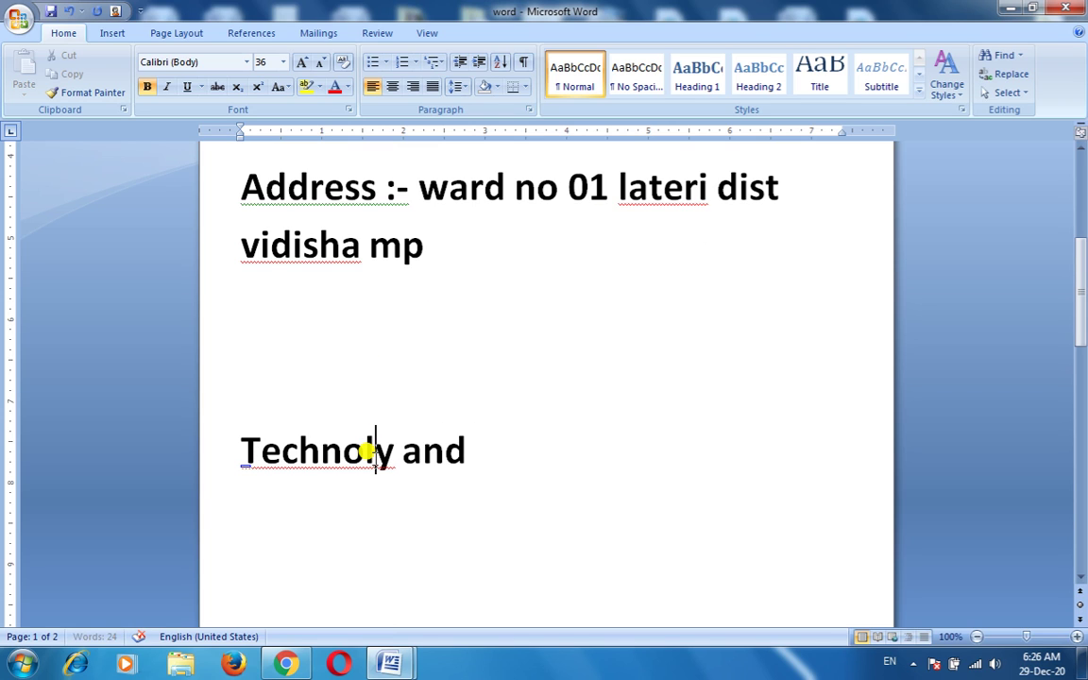
type("og")
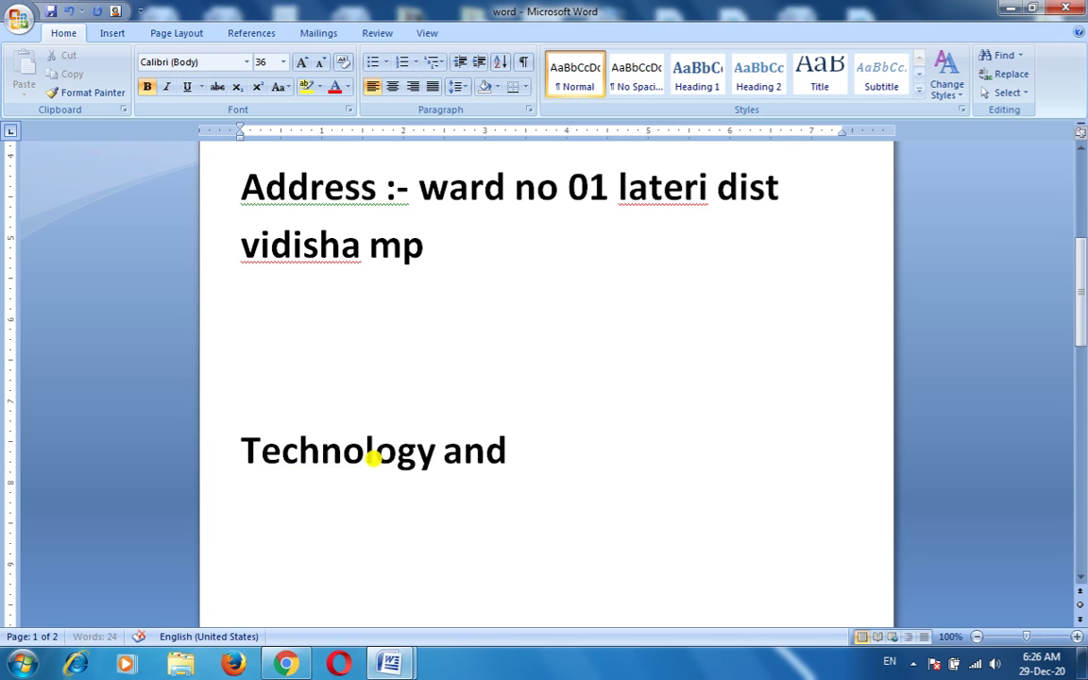
left_click(529, 445)
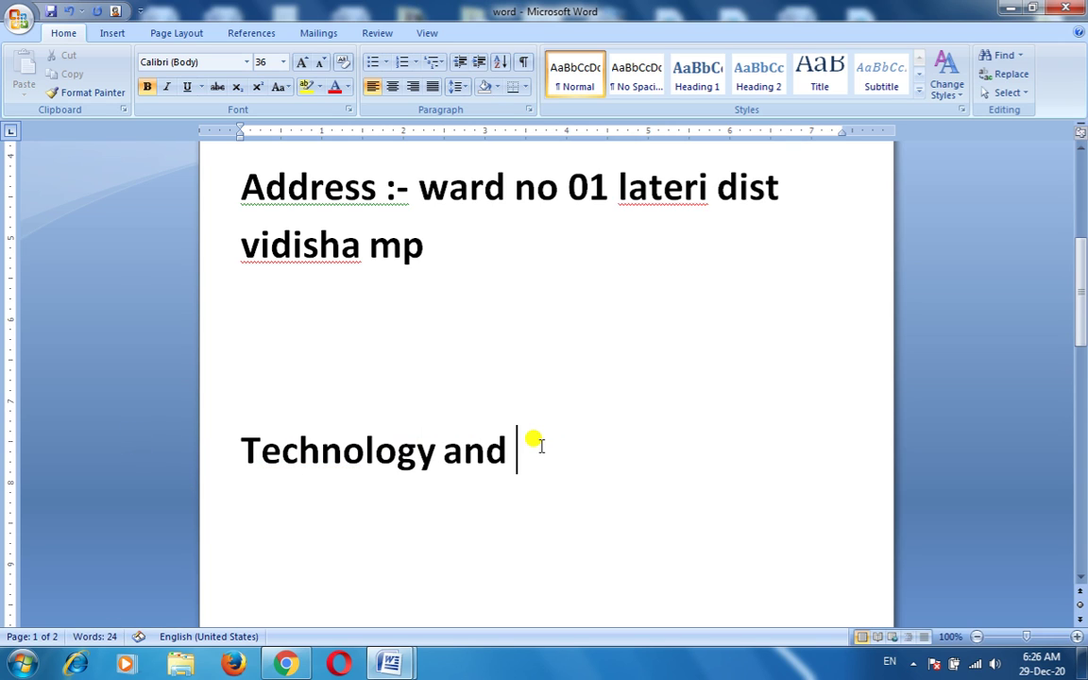
type("techni")
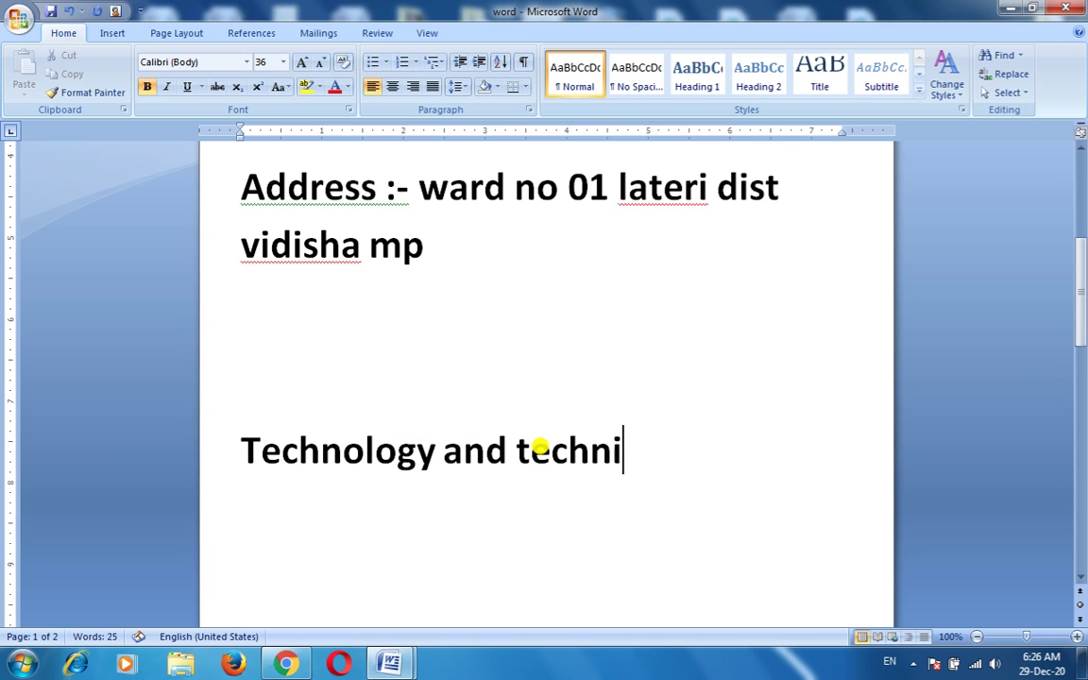
type("cal ")
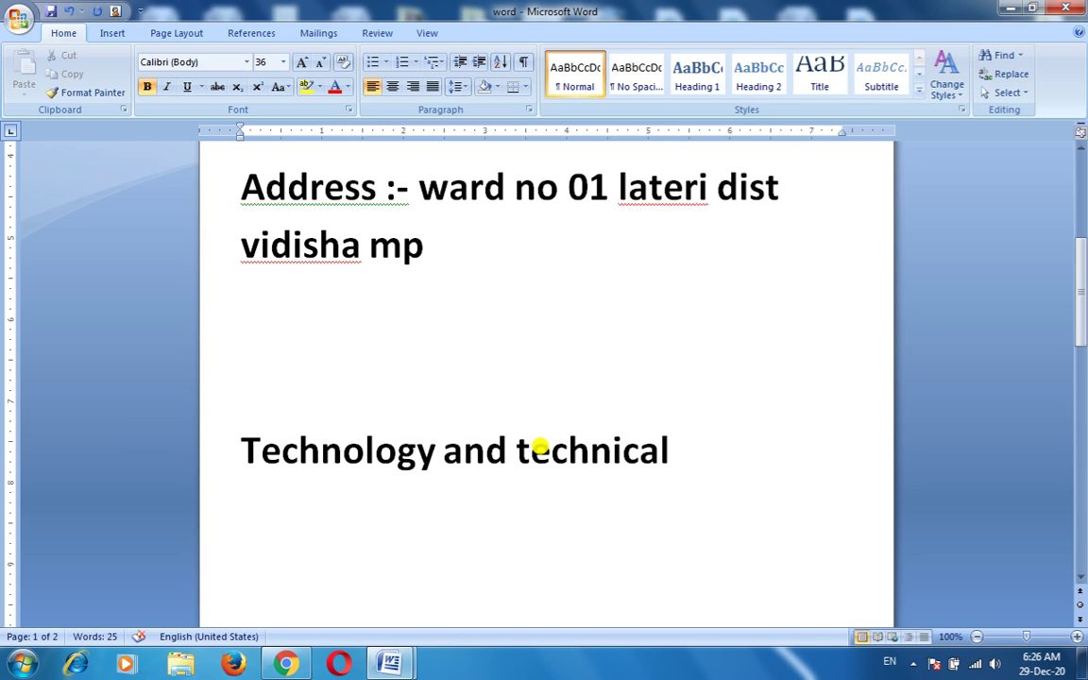
type("gyan")
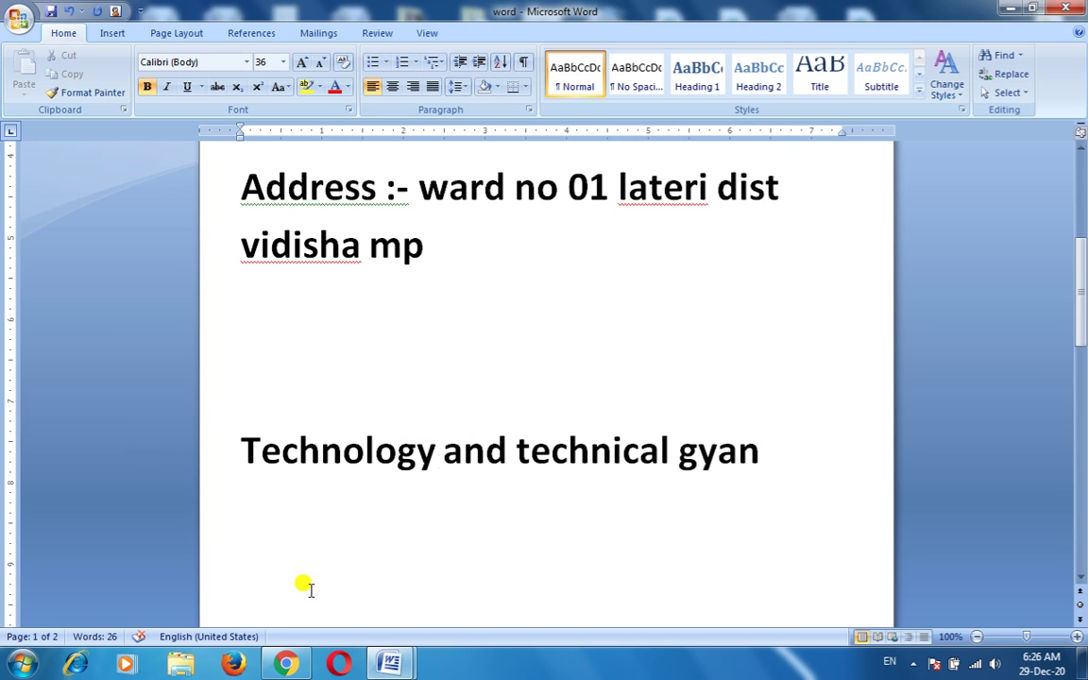
key("Return")
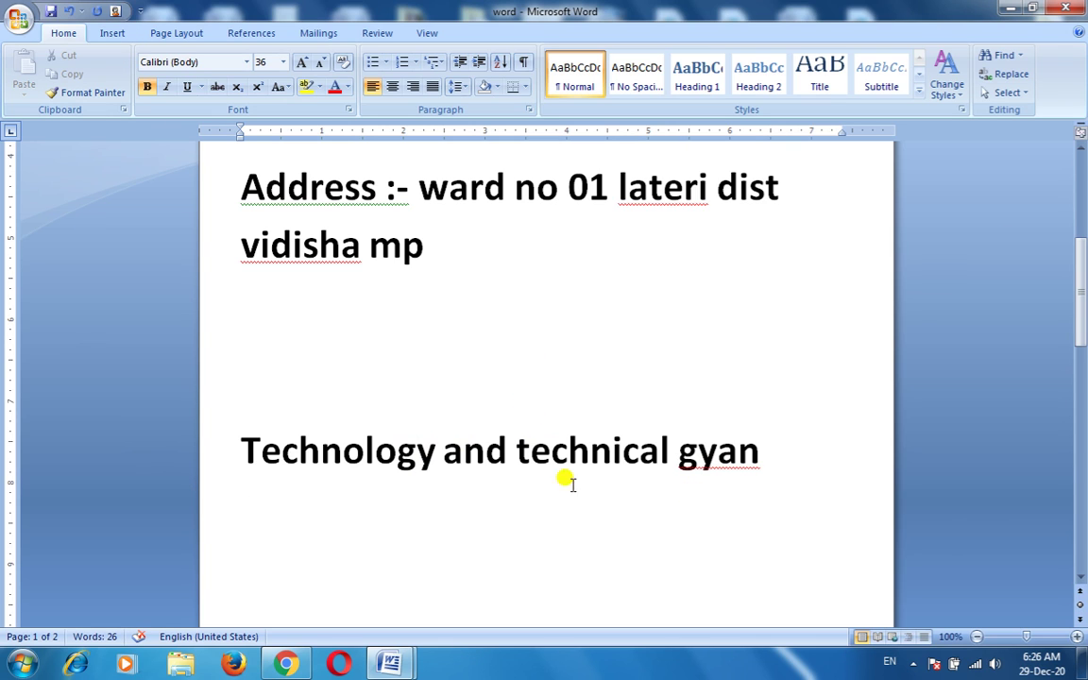
Step: Select the words "Technology and" from the cursor back to the line start, then clear the selection, twice
left_click(568, 452)
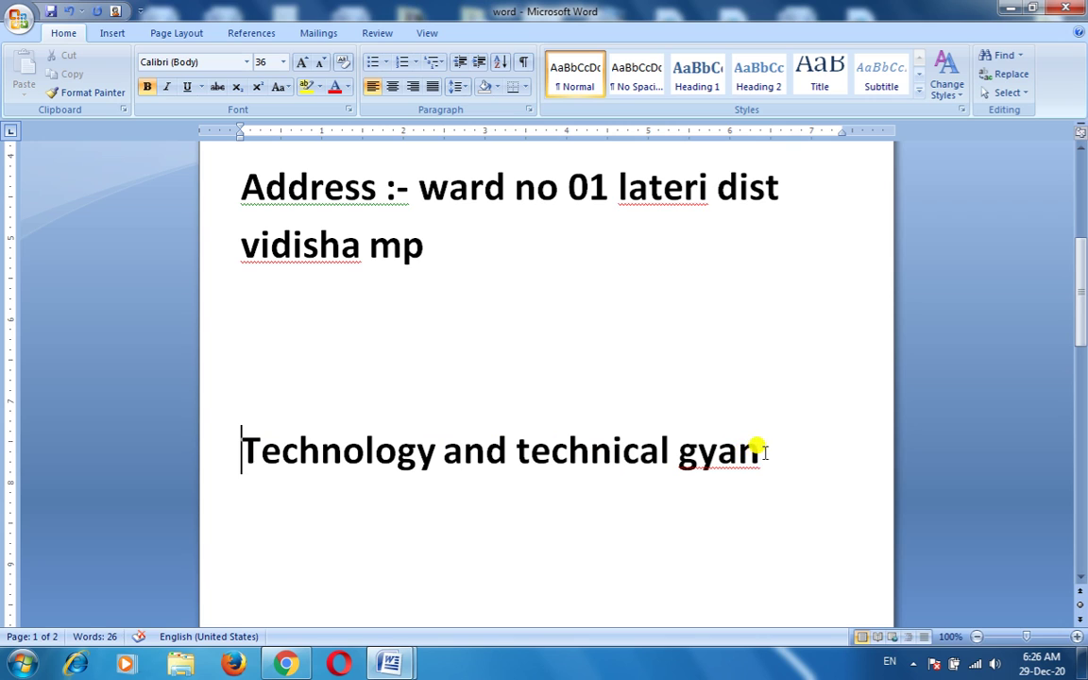
left_click(502, 450)
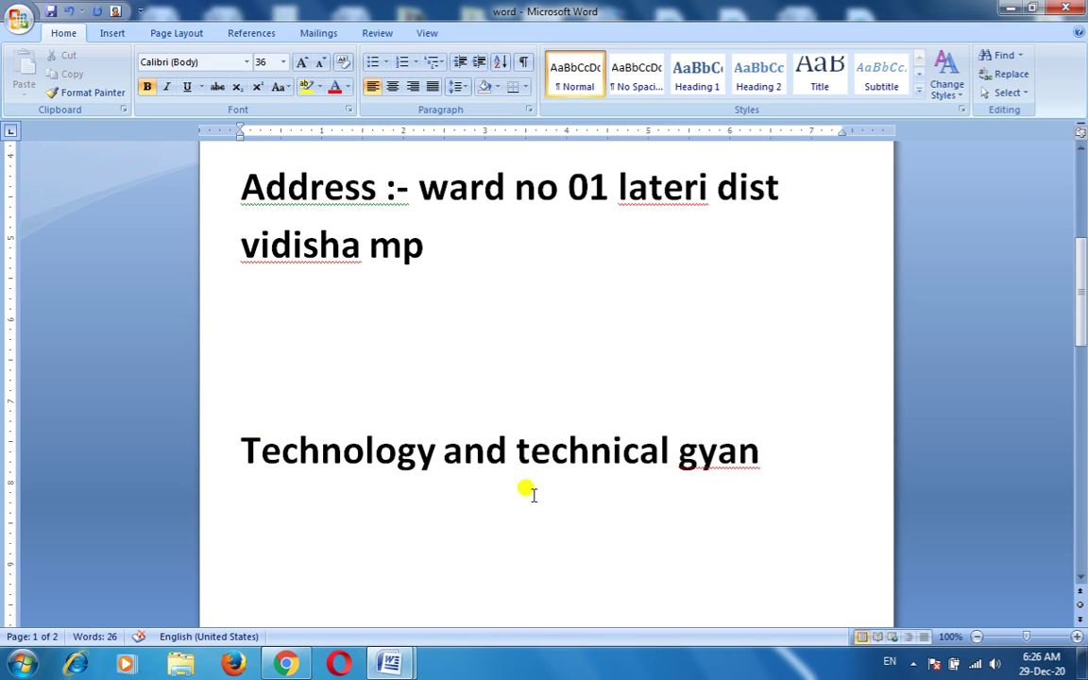
key("shift+Home")
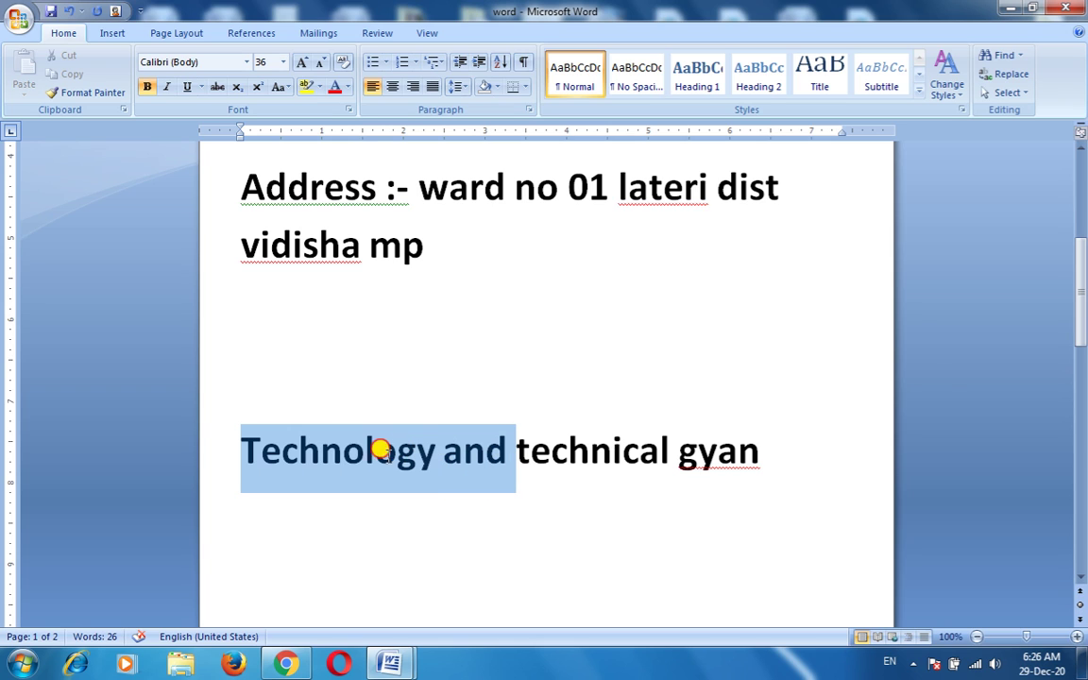
left_click(575, 519)
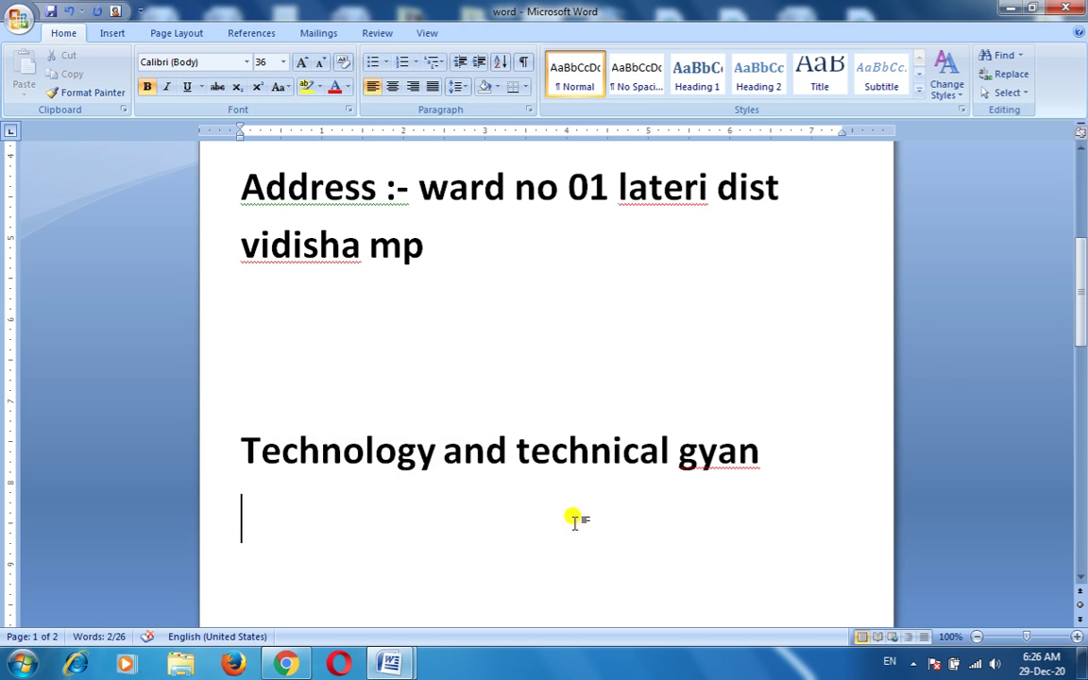
left_click(507, 454)
key("shift+Home")
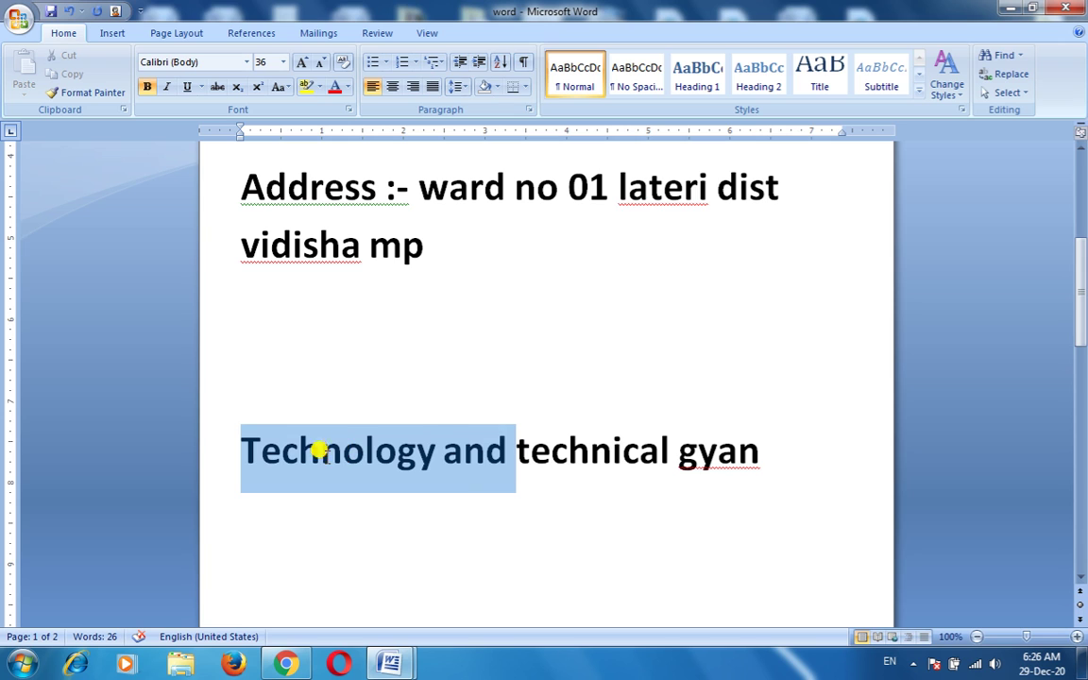
left_click(770, 493)
Step: Select the whole line "Technology and technical gyan" from its end back to its beginning
left_click(762, 452)
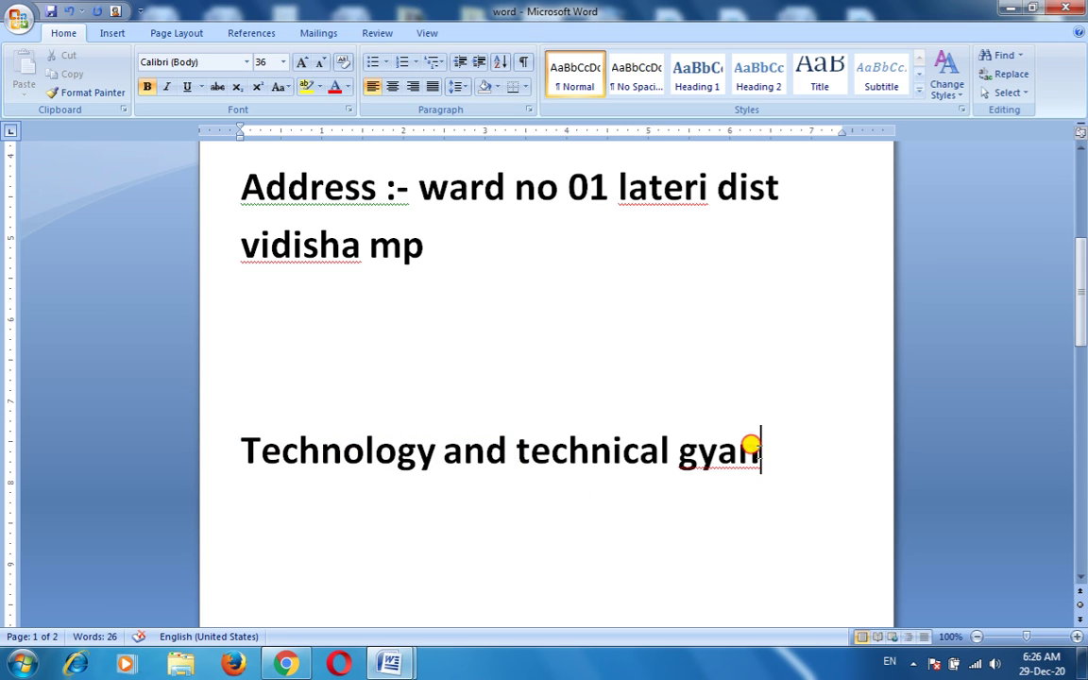
key("shift+Home")
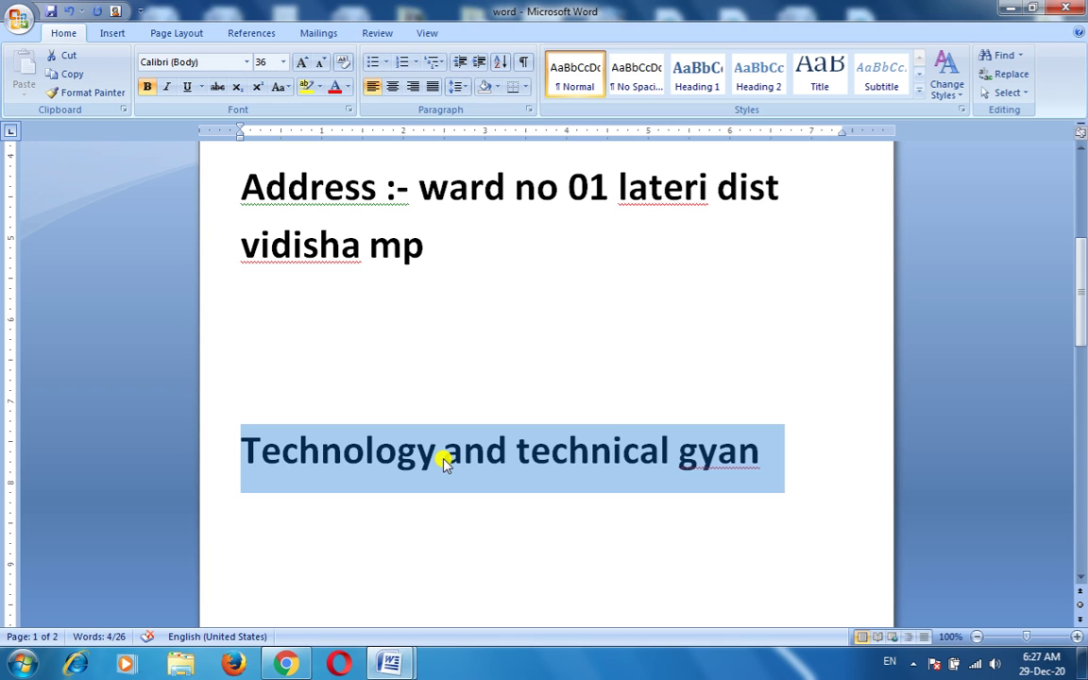
left_click(700, 498)
left_click(762, 452)
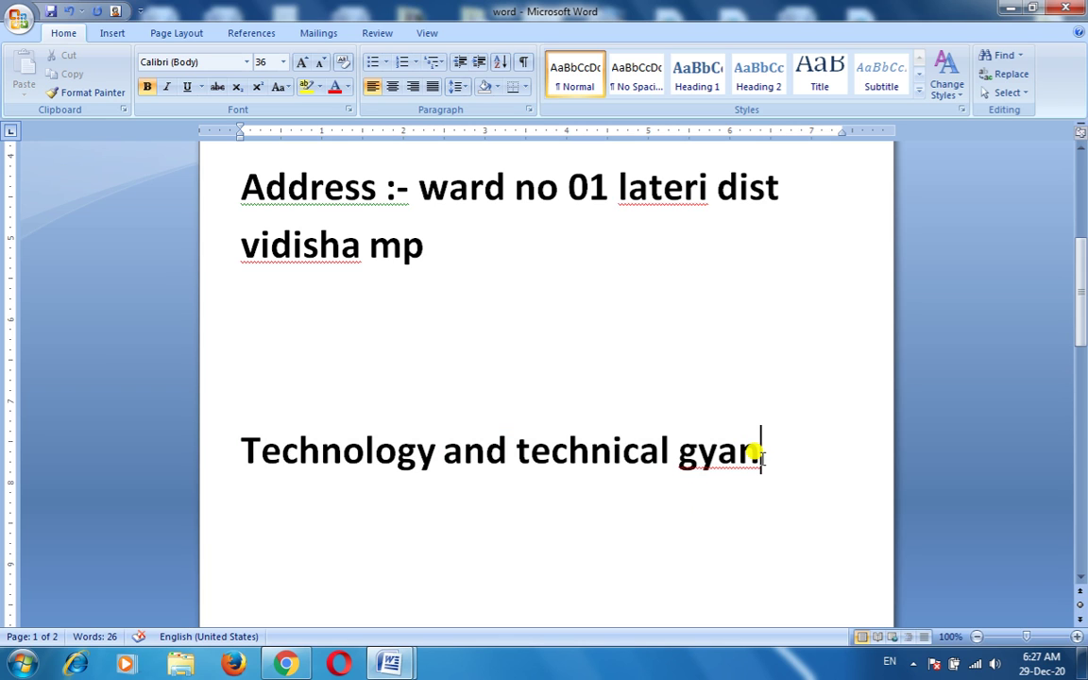
left_click_drag(756, 453, 231, 459)
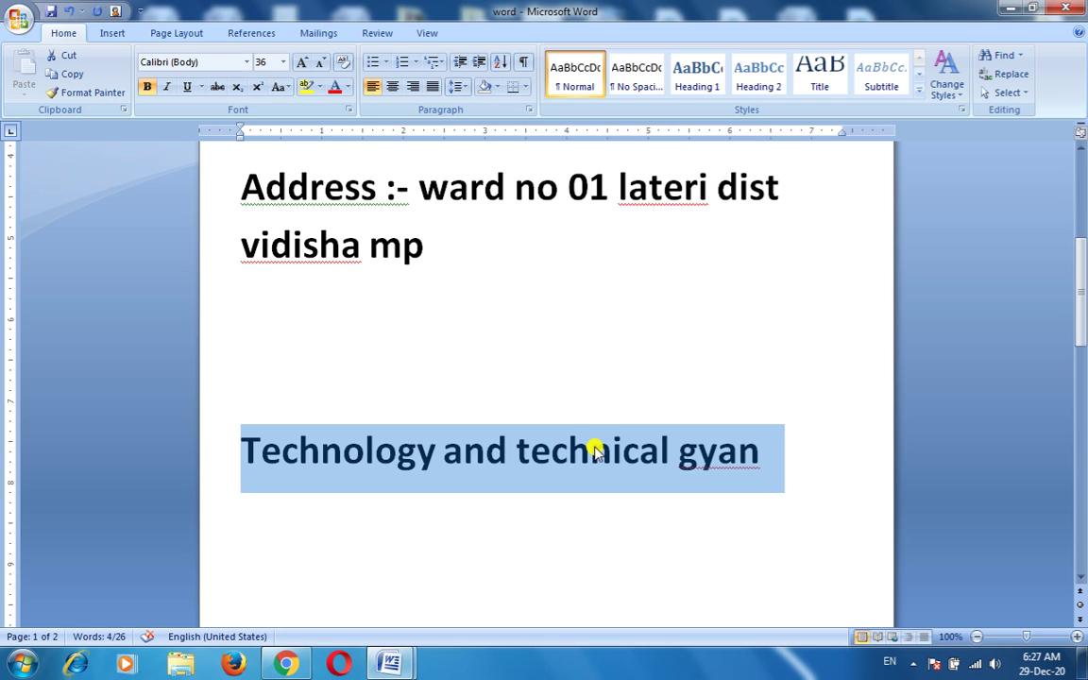
Step: Keep the current Windows color scheme and stop the performance message from being shown again
left_click(245, 61)
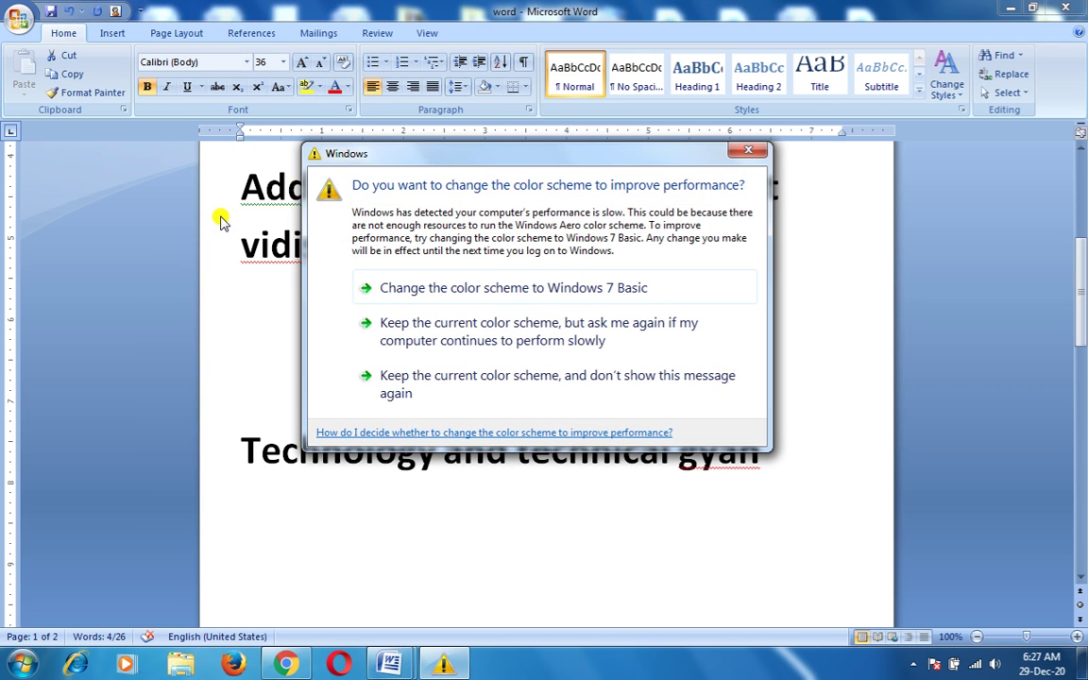
left_click(456, 384)
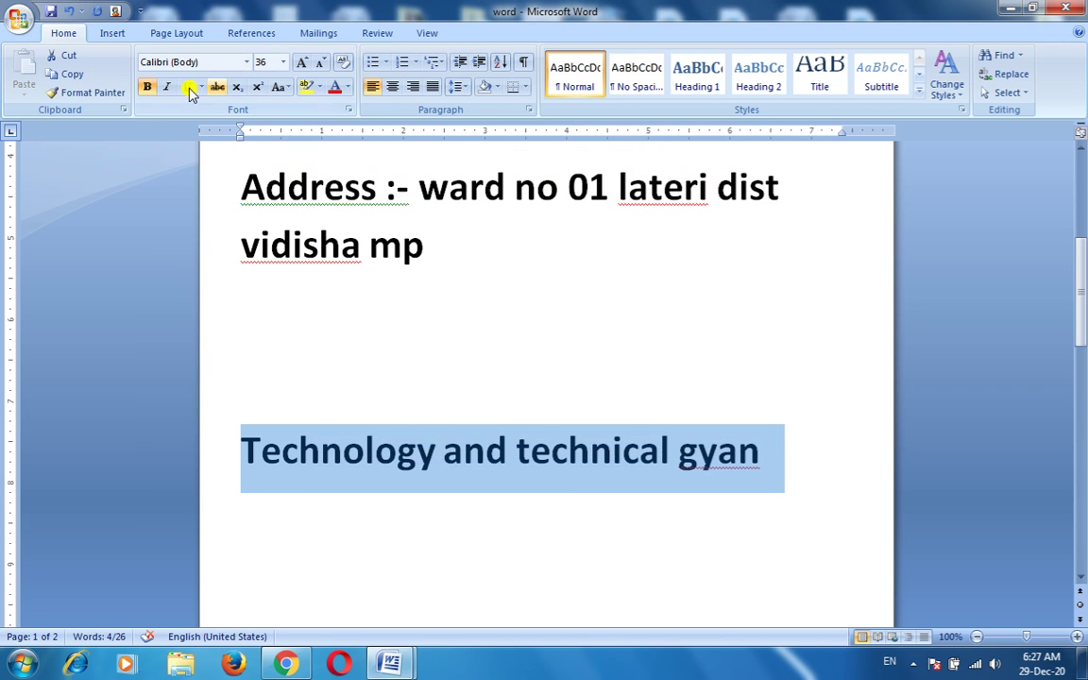
Step: Set the font of the whole line "Technology and technical gyan" to Cambria (Headings)
left_click(763, 451)
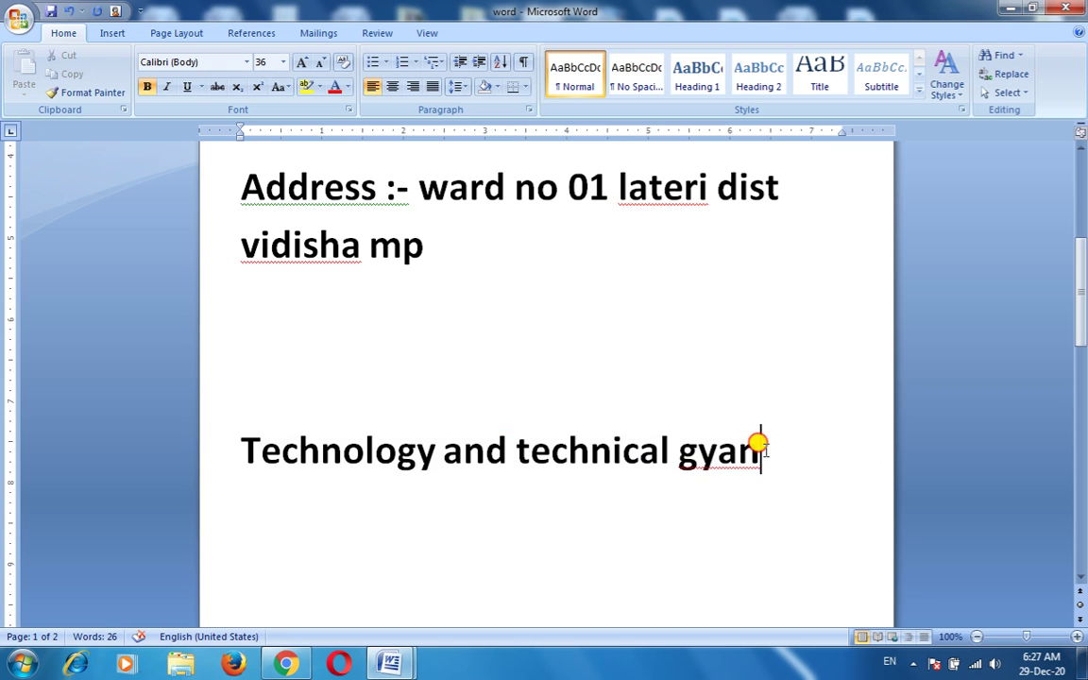
left_click_drag(755, 451, 206, 452)
left_click(245, 63)
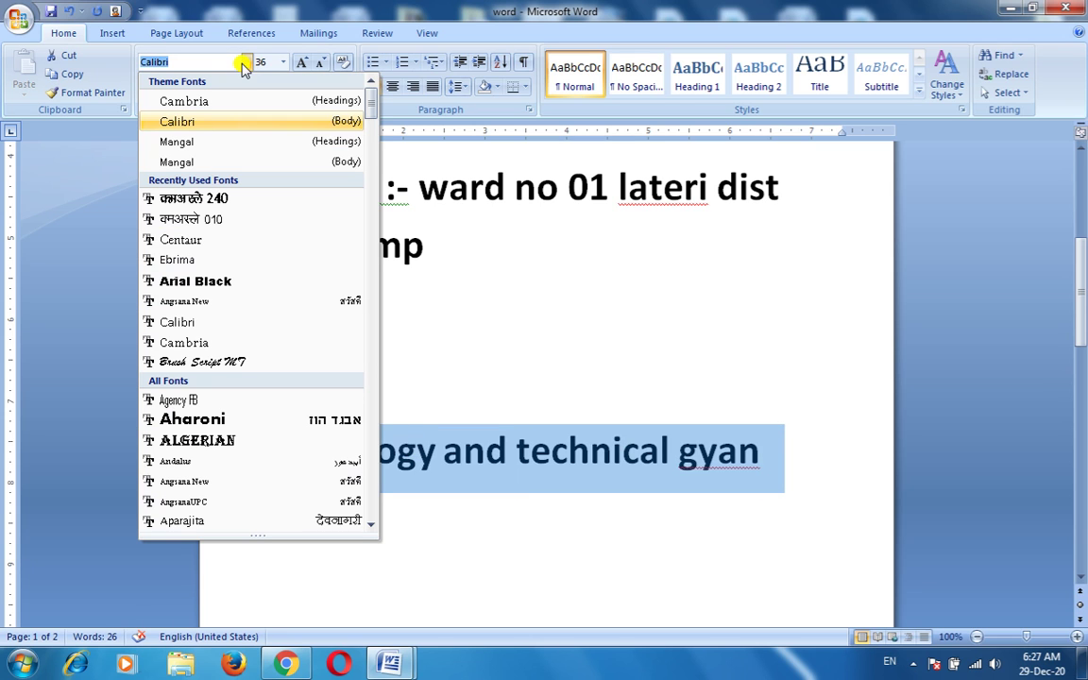
left_click(193, 106)
Step: Add two new paragraphs after "Technology and technical gyan" and switch the font there to DevLys 010
left_click(826, 456)
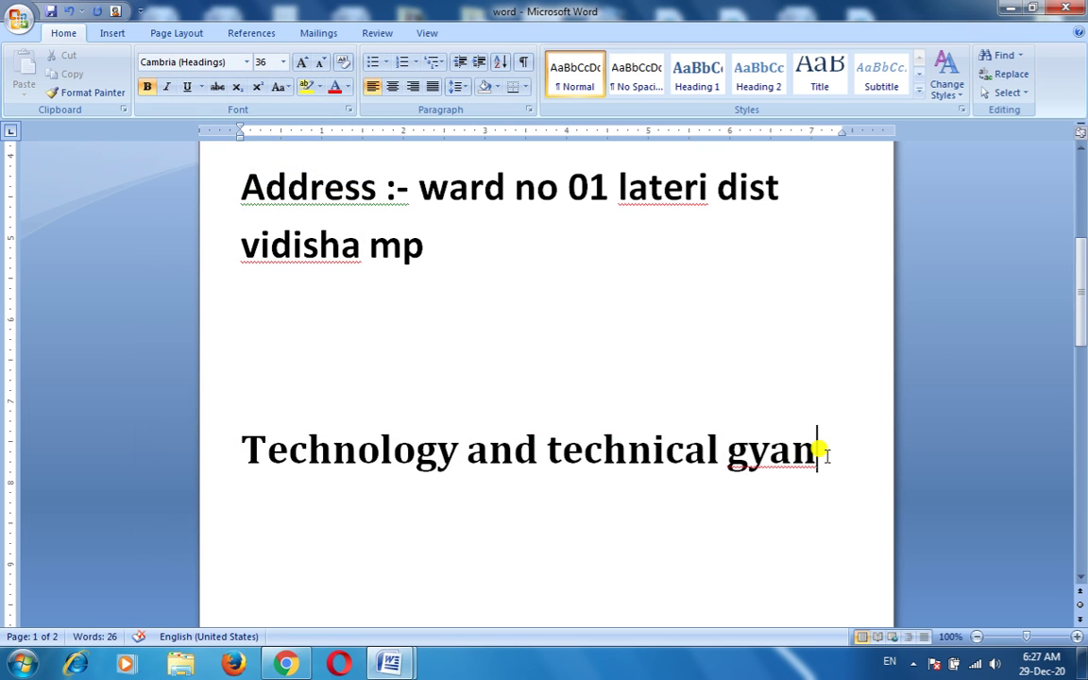
key("Return")
key("Return")
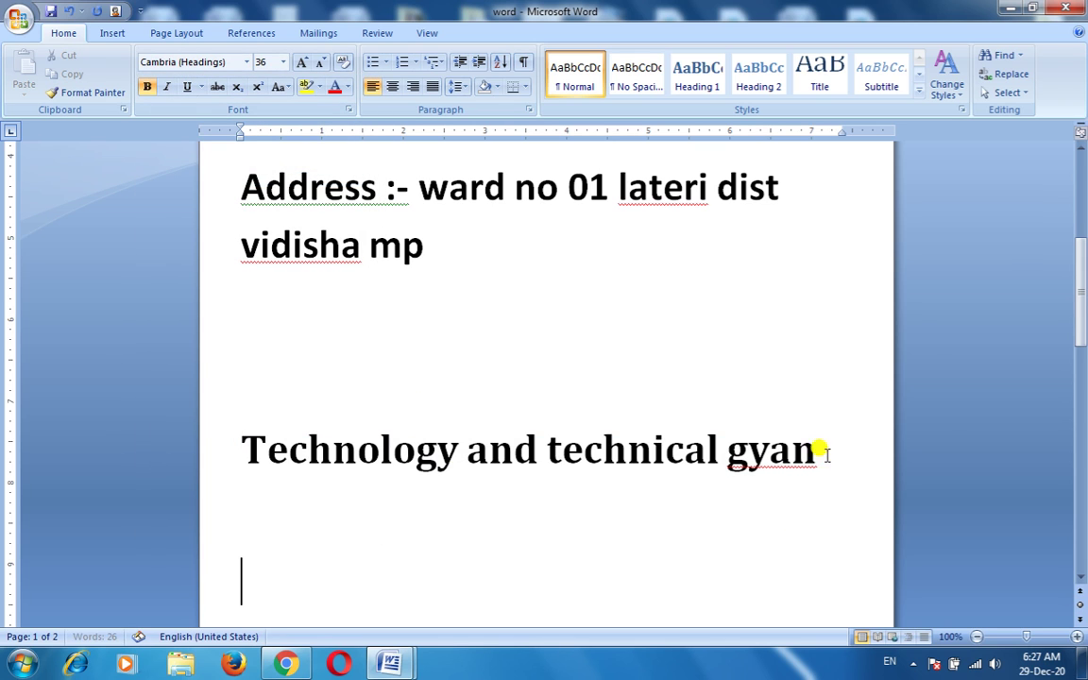
left_click(247, 64)
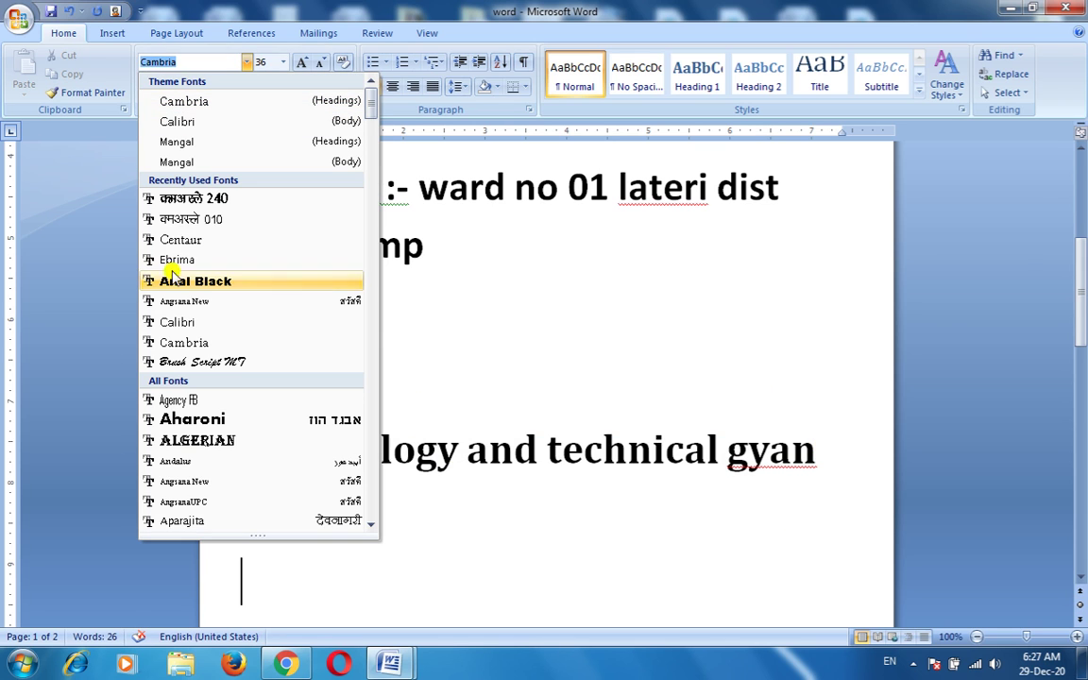
left_click(202, 220)
Step: Enter the person's first name in Hindi on the new line and undo the automatic change to its first letter
type("je")
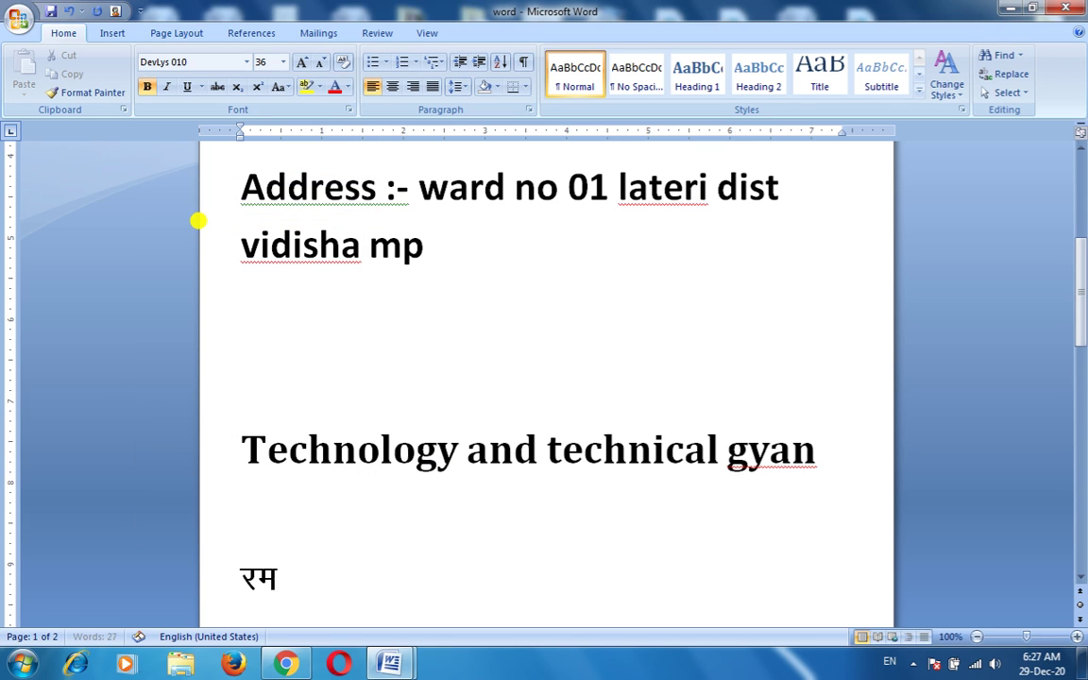
type("kdk")
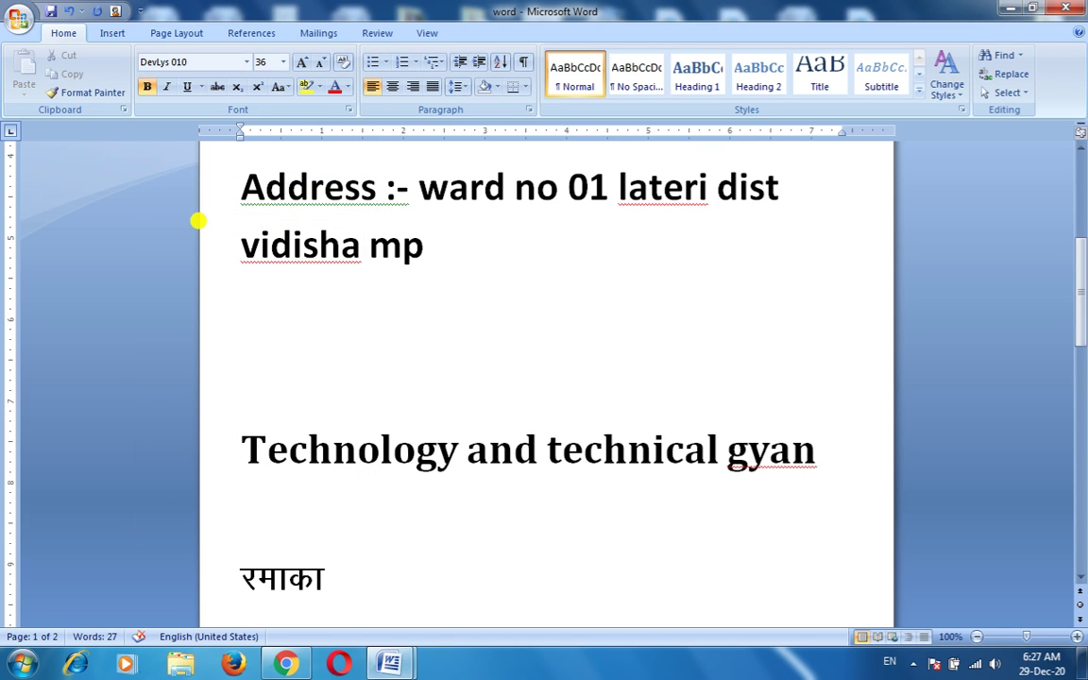
type("ar")
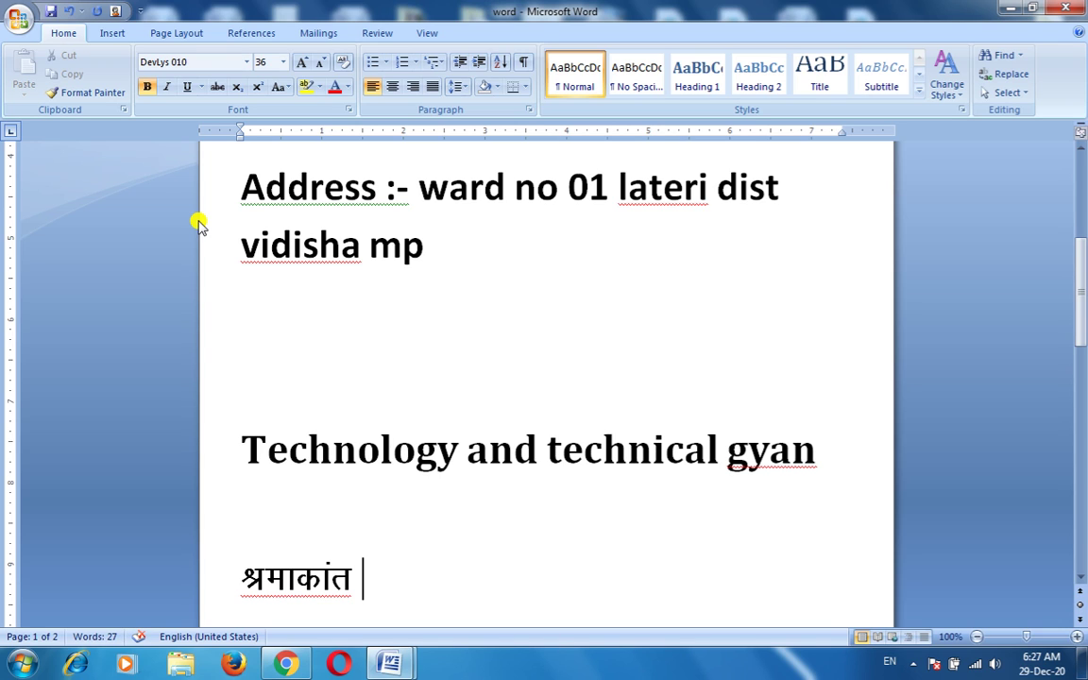
key("ctrl+z")
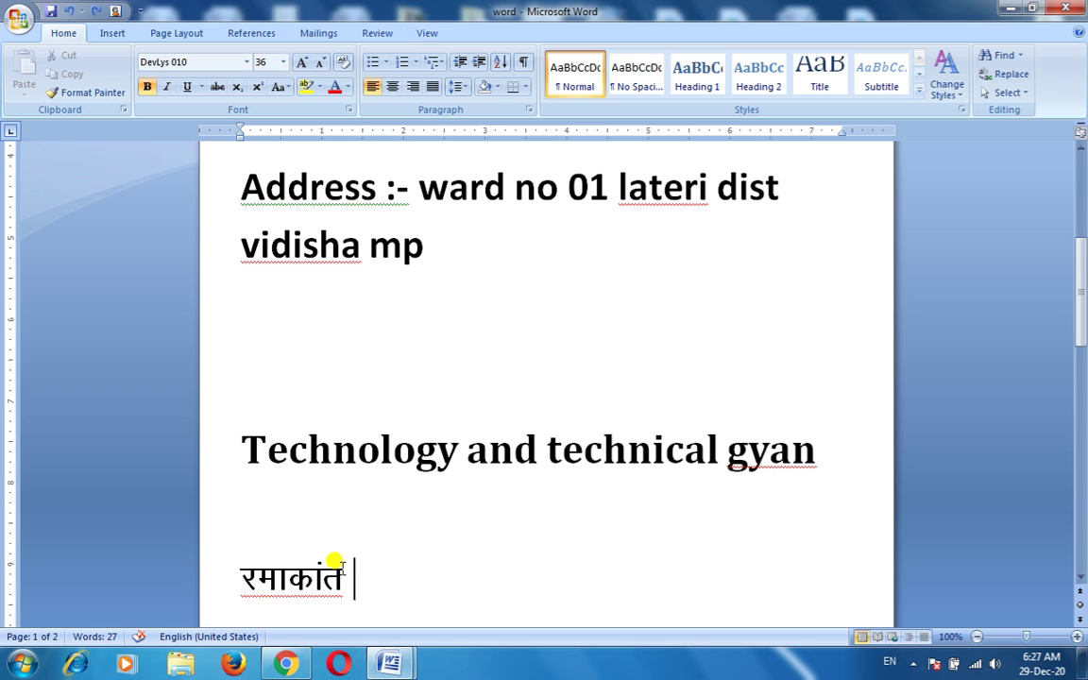
Step: Delete the Hindi first name and its empty paragraph below "Technology and technical gyan"
left_click_drag(359, 574, 212, 561)
key("BackSpace")
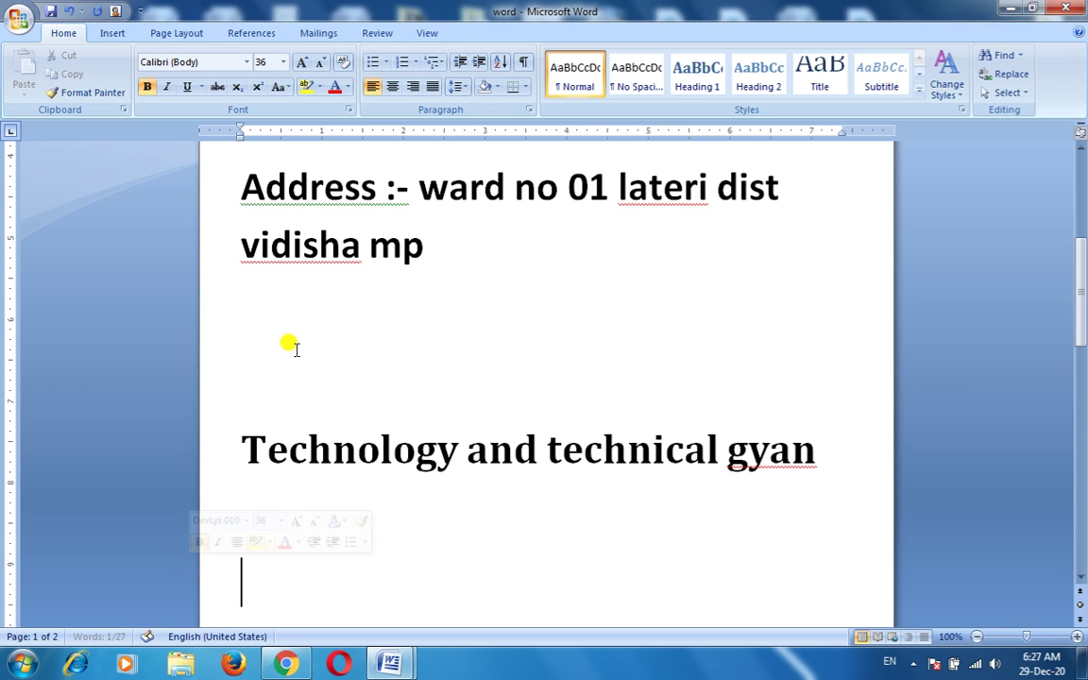
key("BackSpace")
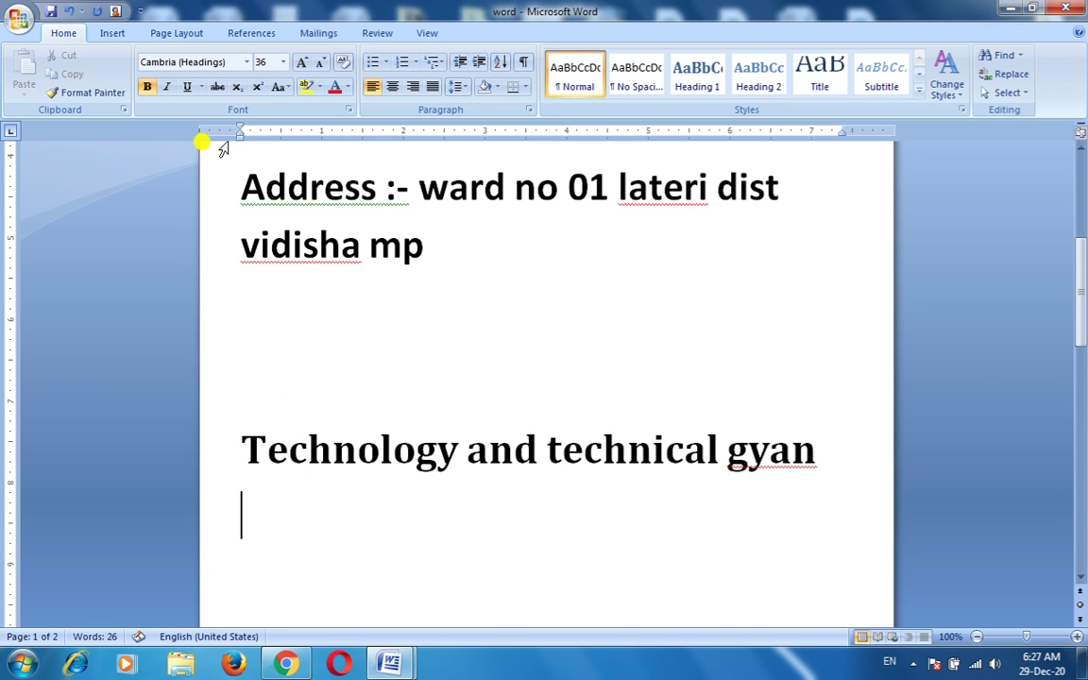
Step: Set the font of the whole line "Technology and technical gyan" to Arial
left_click(248, 65)
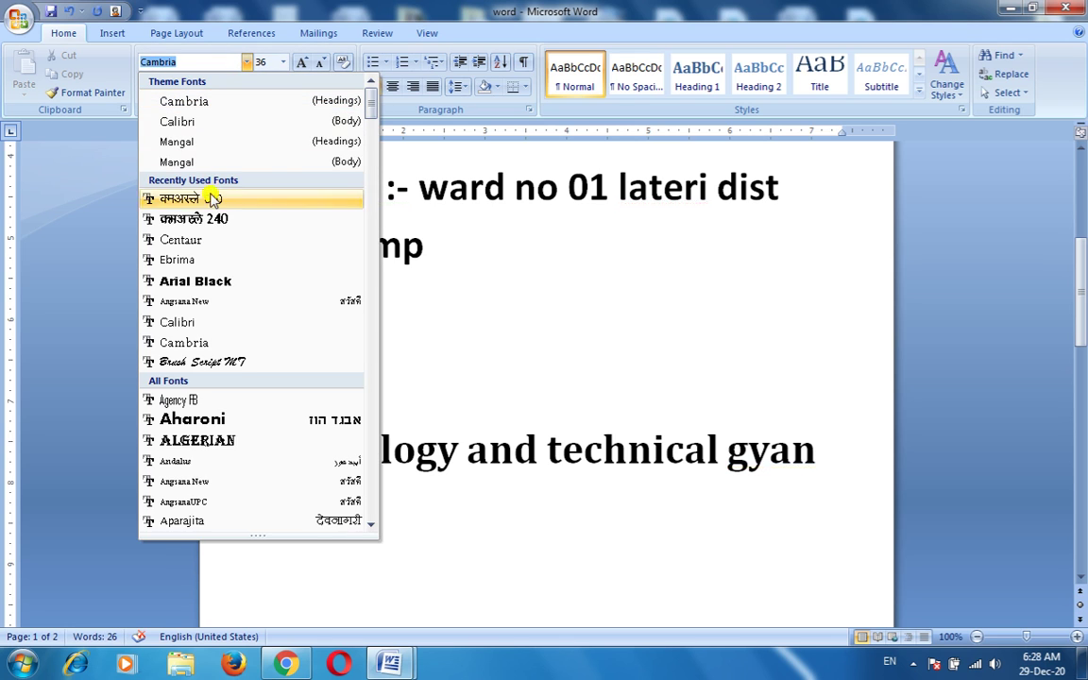
left_click(672, 560)
left_click_drag(831, 473, 284, 439)
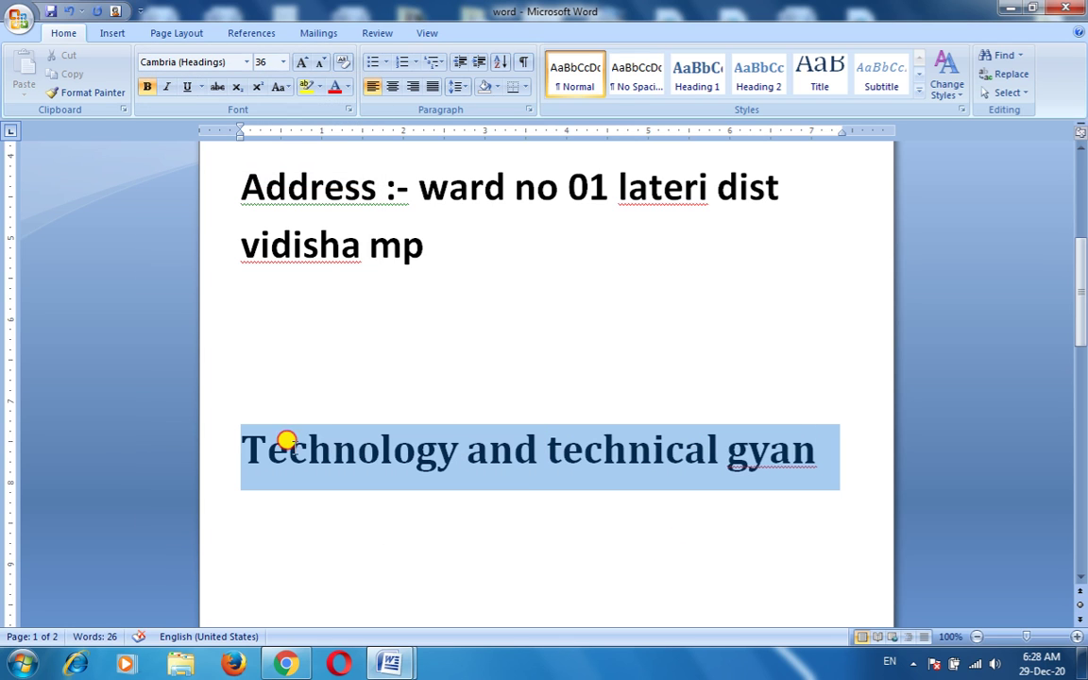
left_click(247, 62)
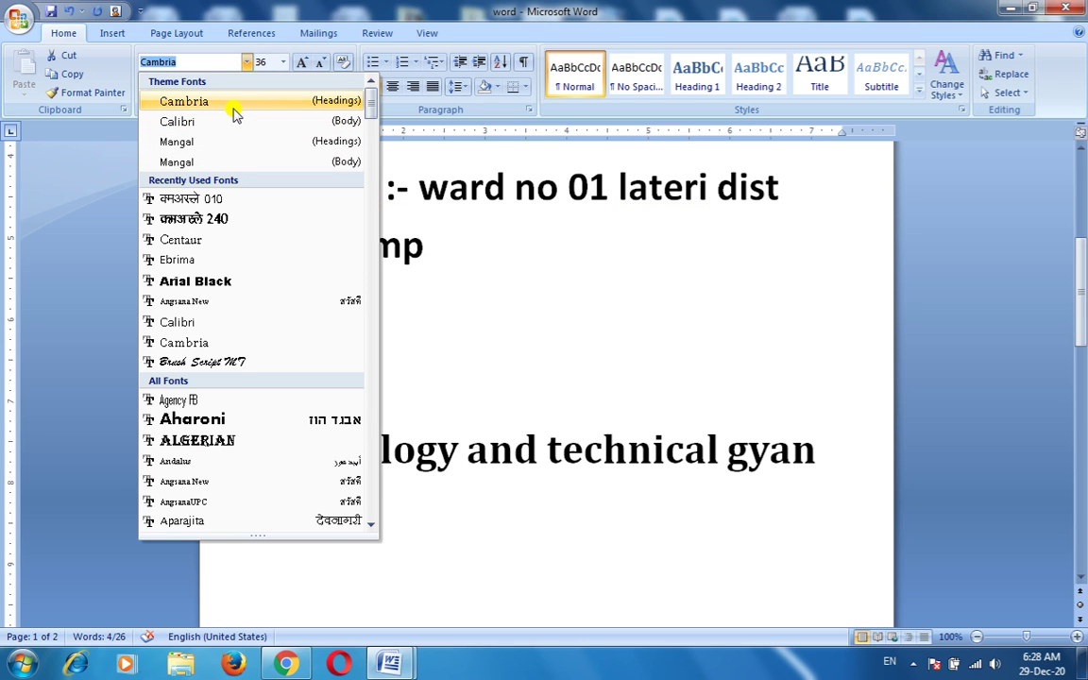
left_click(232, 102)
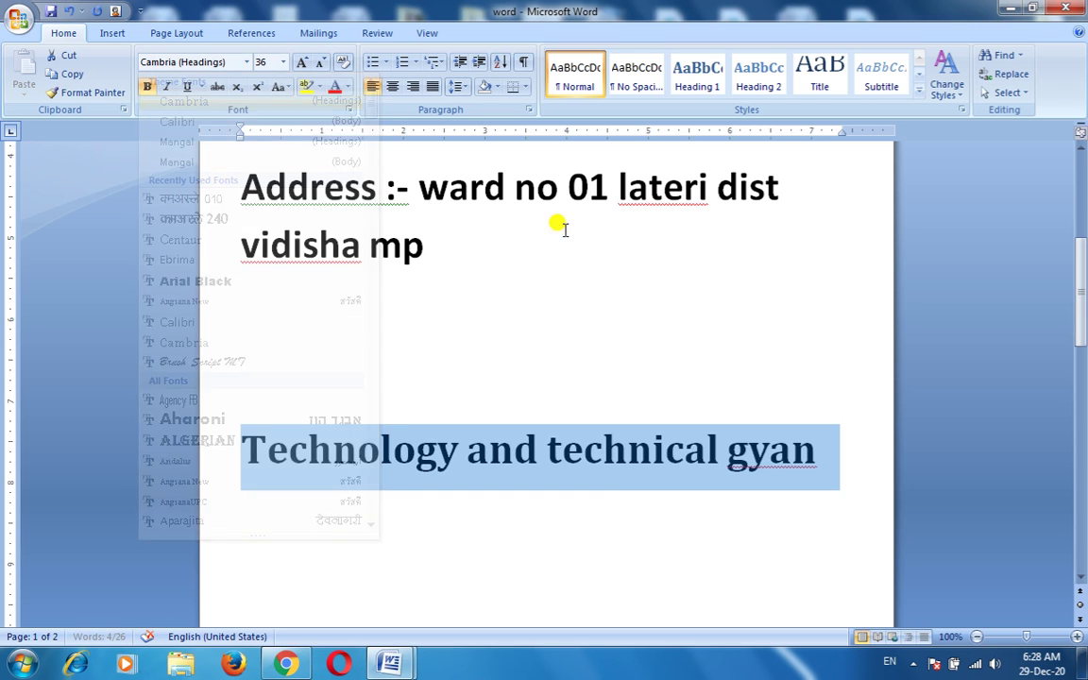
left_click(245, 61)
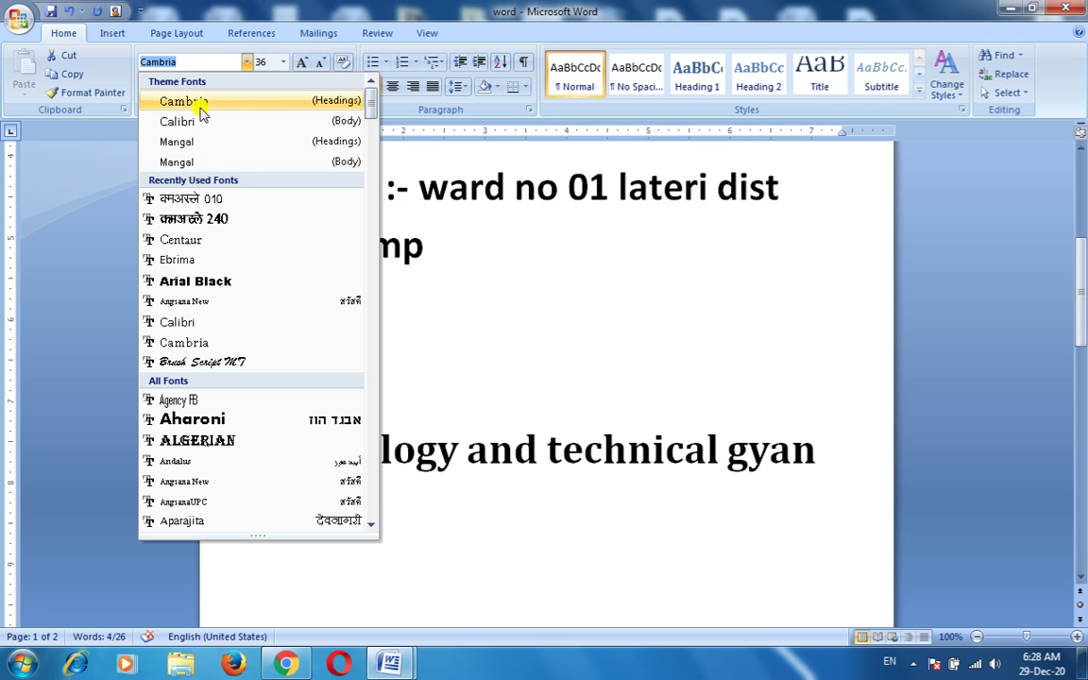
scroll(210, 331, "down", 3)
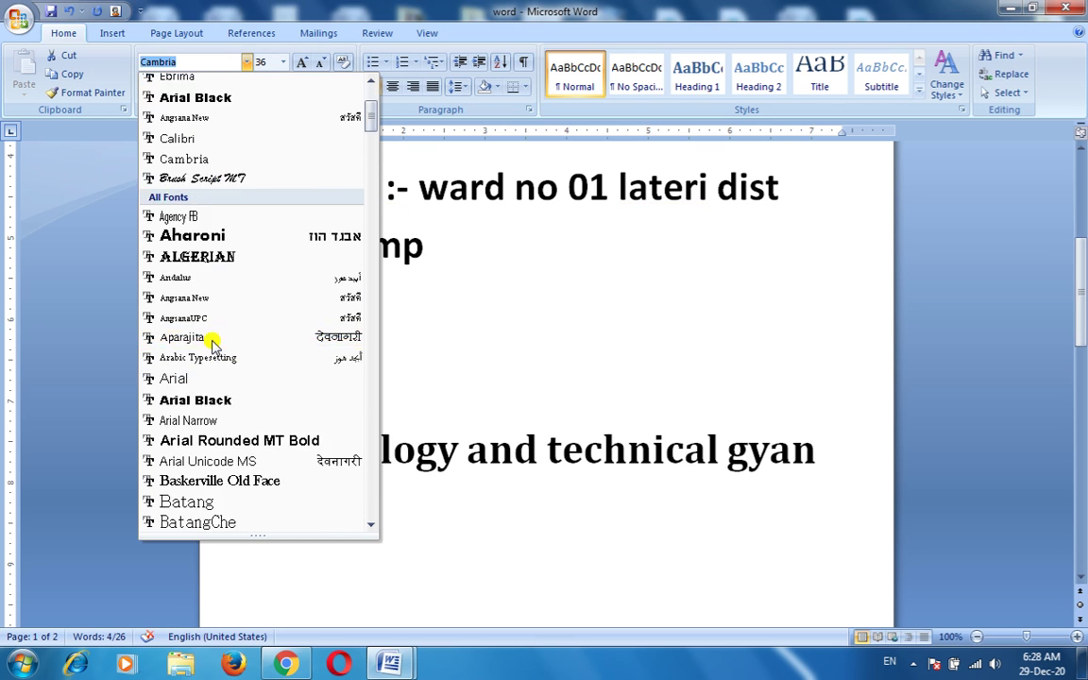
left_click(196, 382)
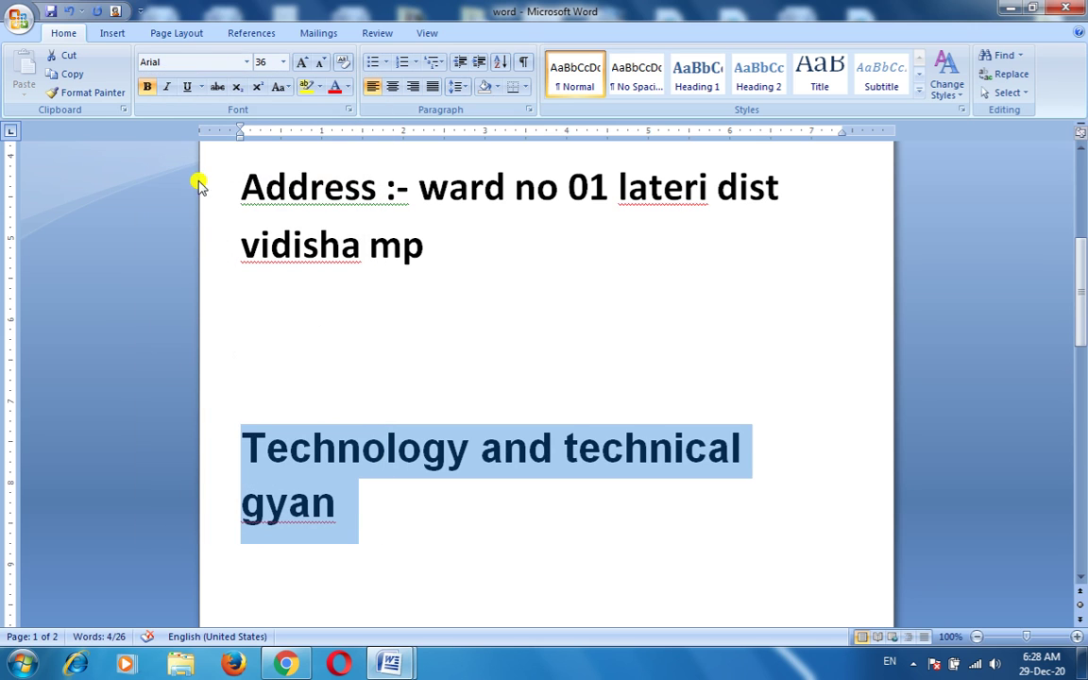
Step: Keep the Arial font and add a new paragraph directly after "Technology and technical gyan"
left_click(248, 64)
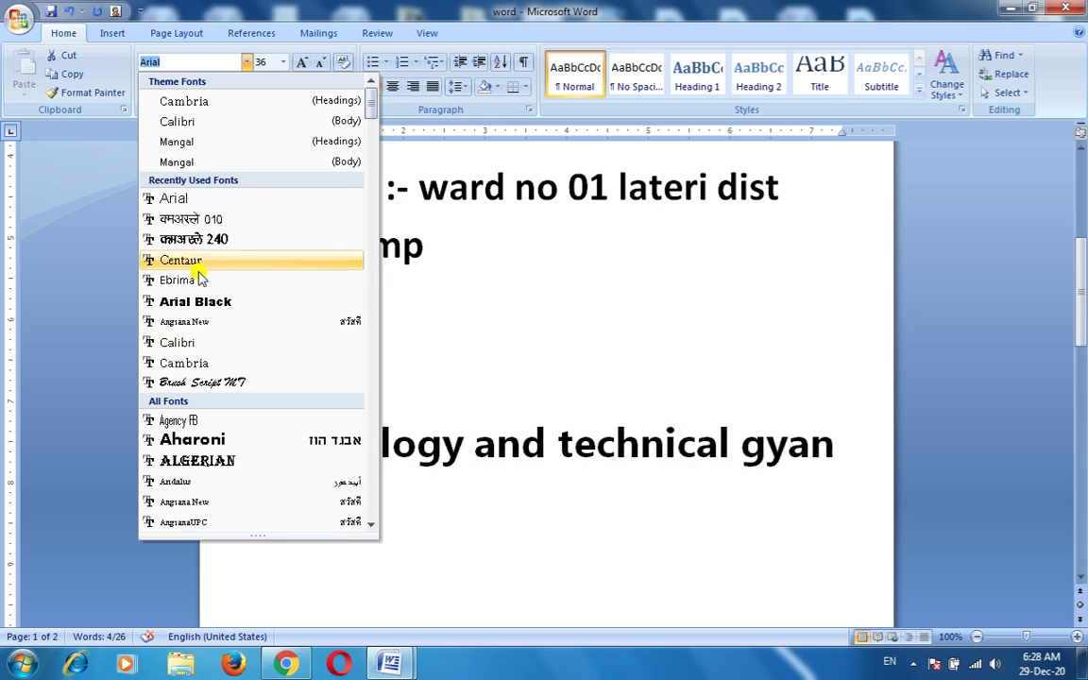
left_click(591, 515)
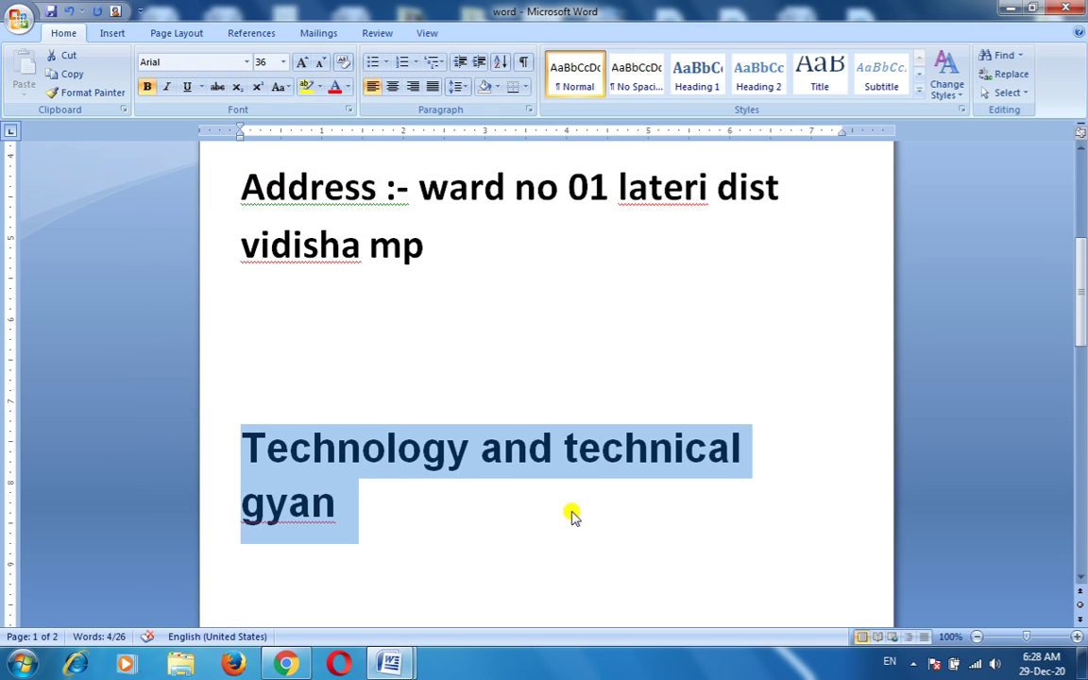
left_click(354, 502)
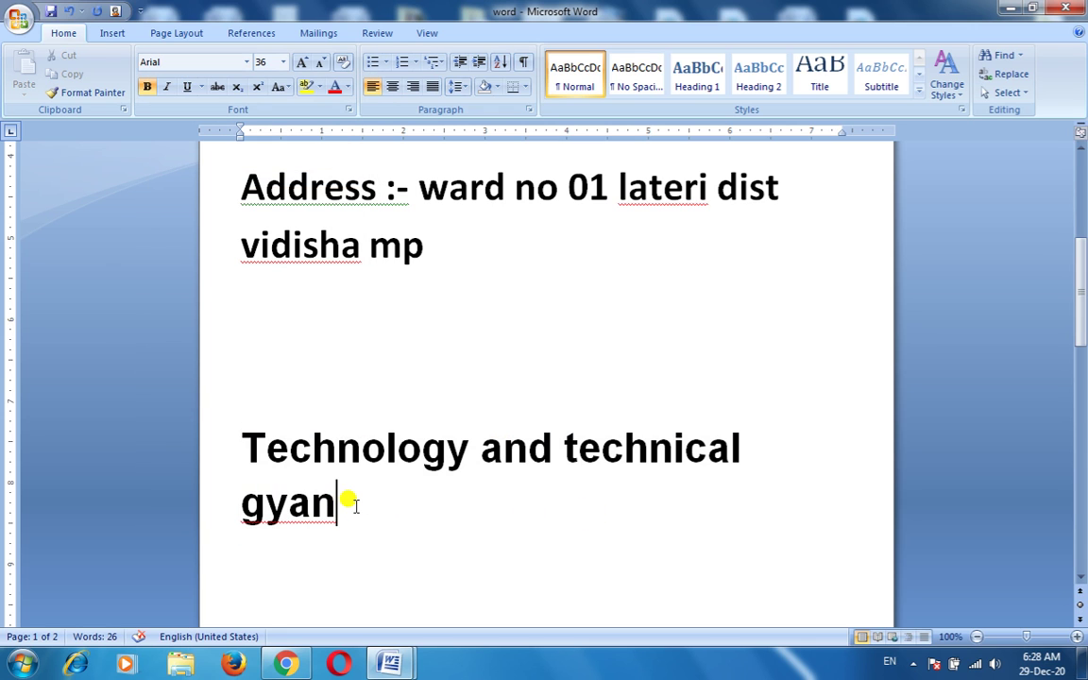
key("Return")
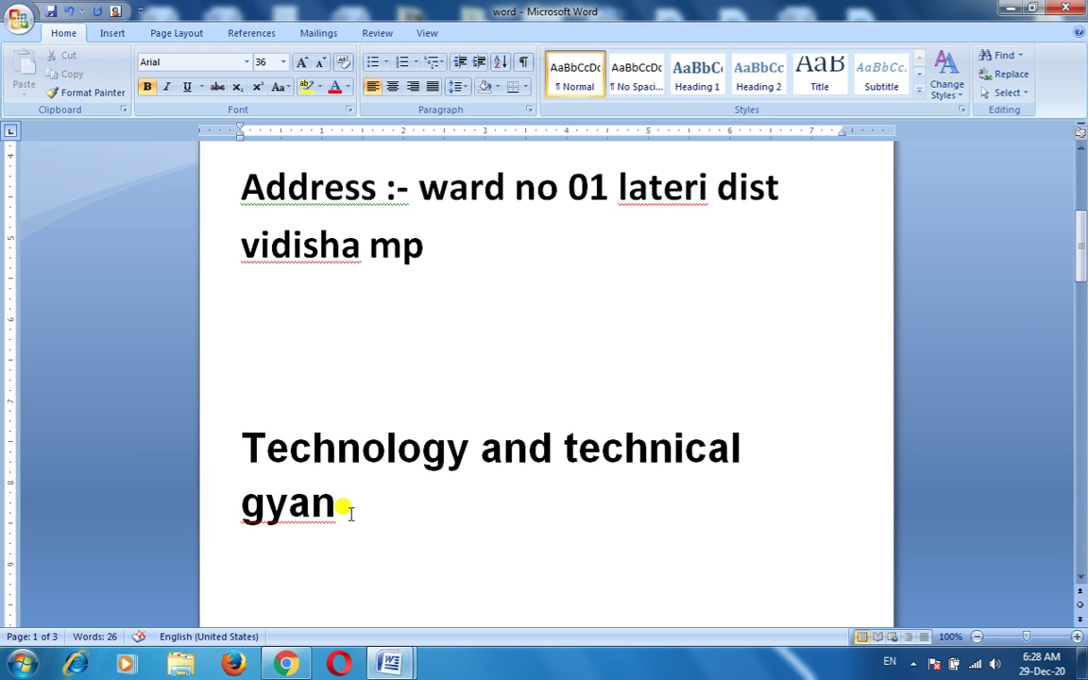
Step: Select the line "Technology and technical gyan" and open the list of available font sizes
left_click_drag(353, 511, 248, 437)
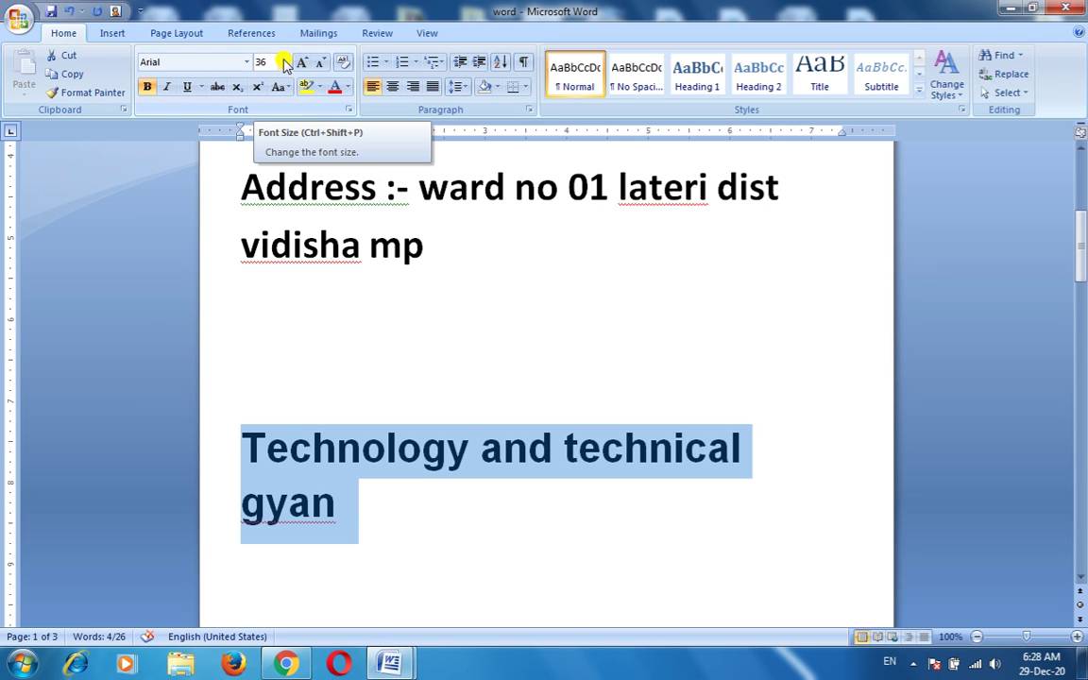
left_click(246, 62)
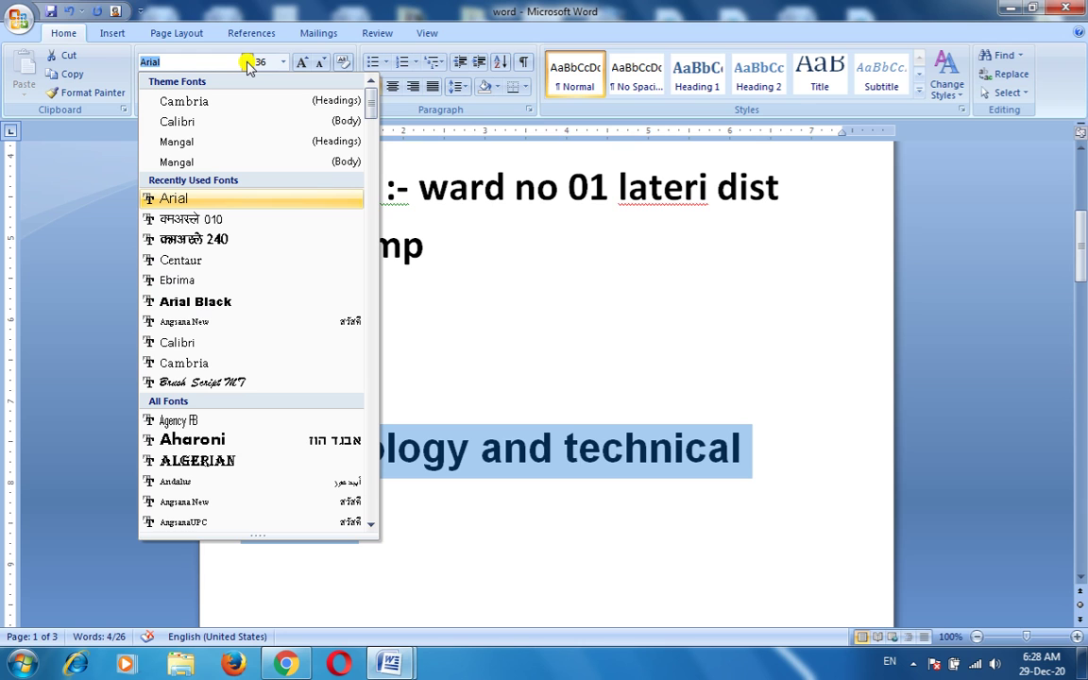
left_click(284, 64)
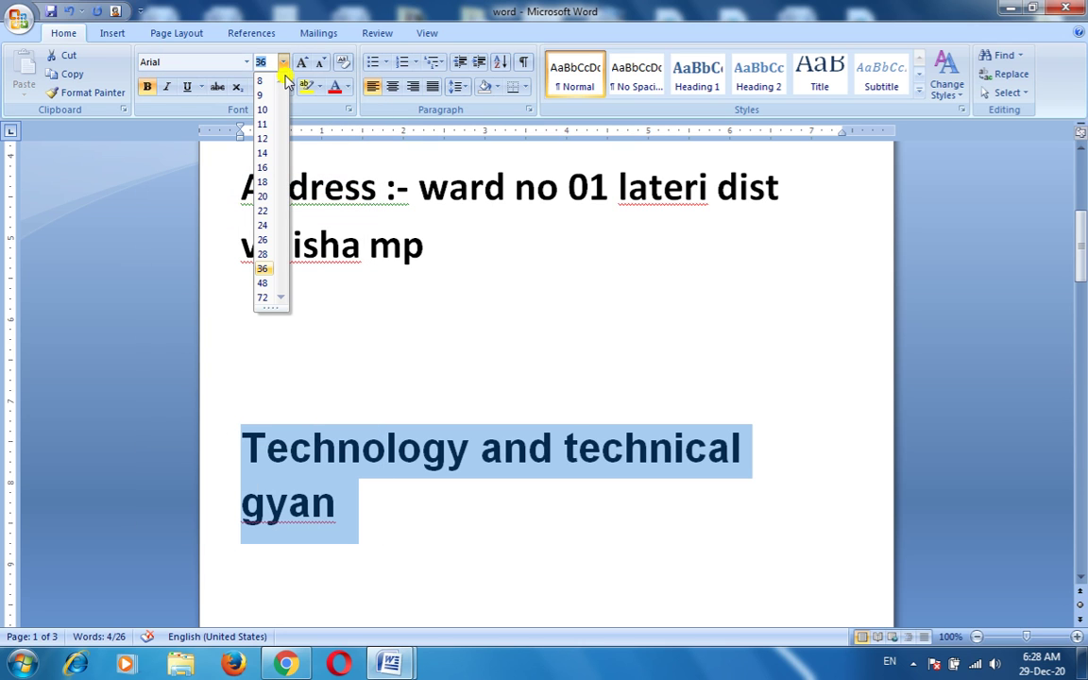